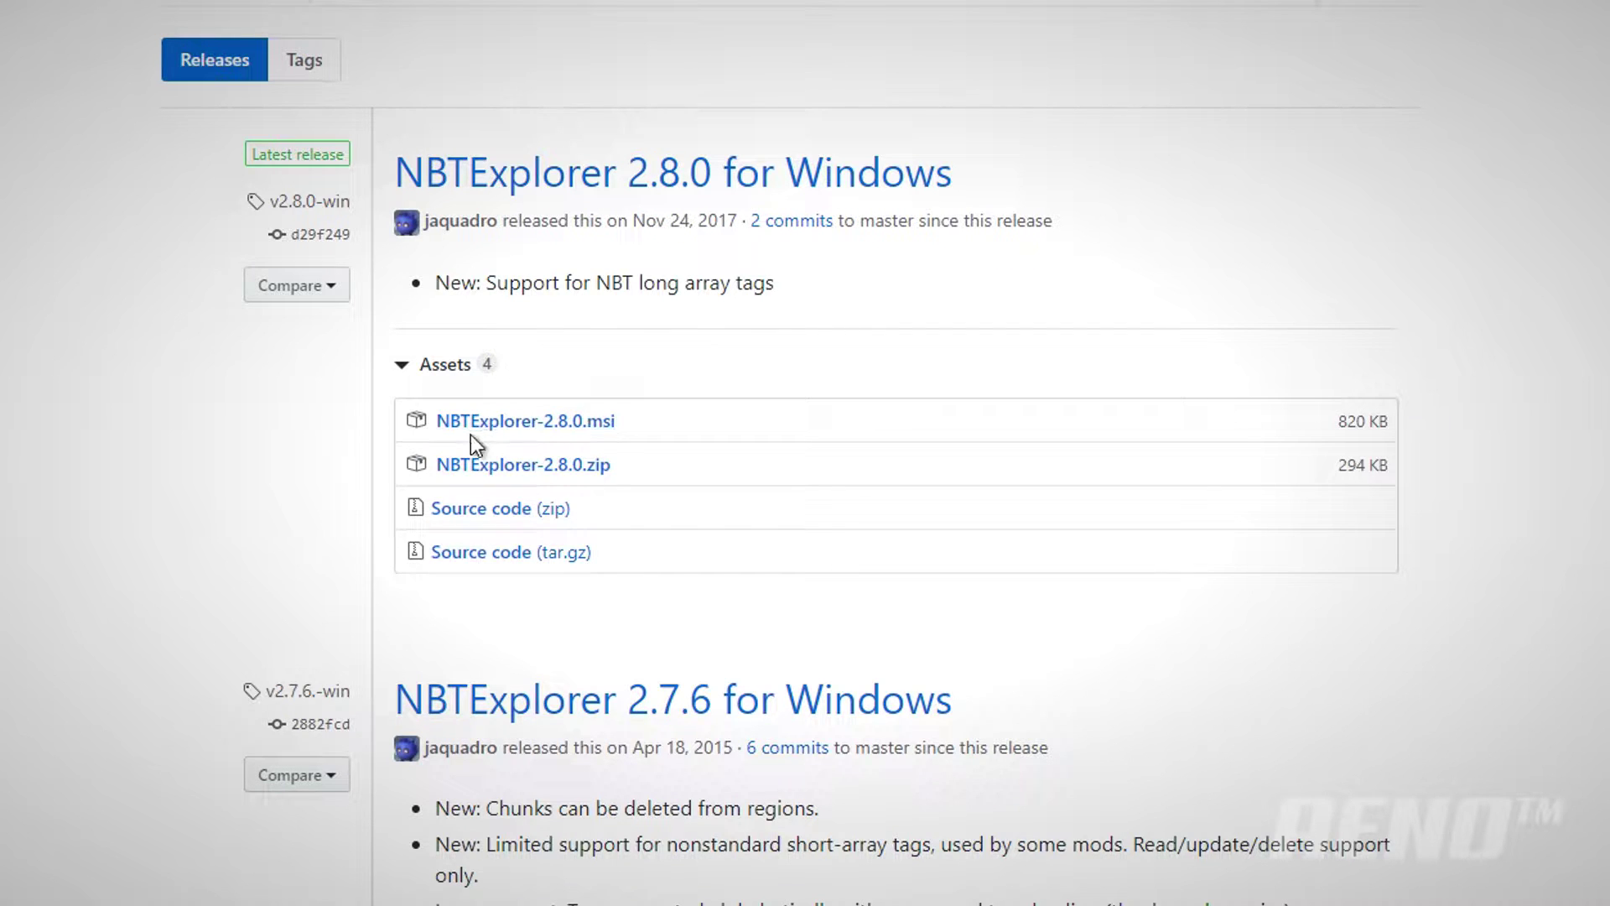
- Download NBTExplorer-2.8.0.msi and start its setup wizard, accepting the license agreement
{"action": "left_click", "coordinate": [517, 425]}
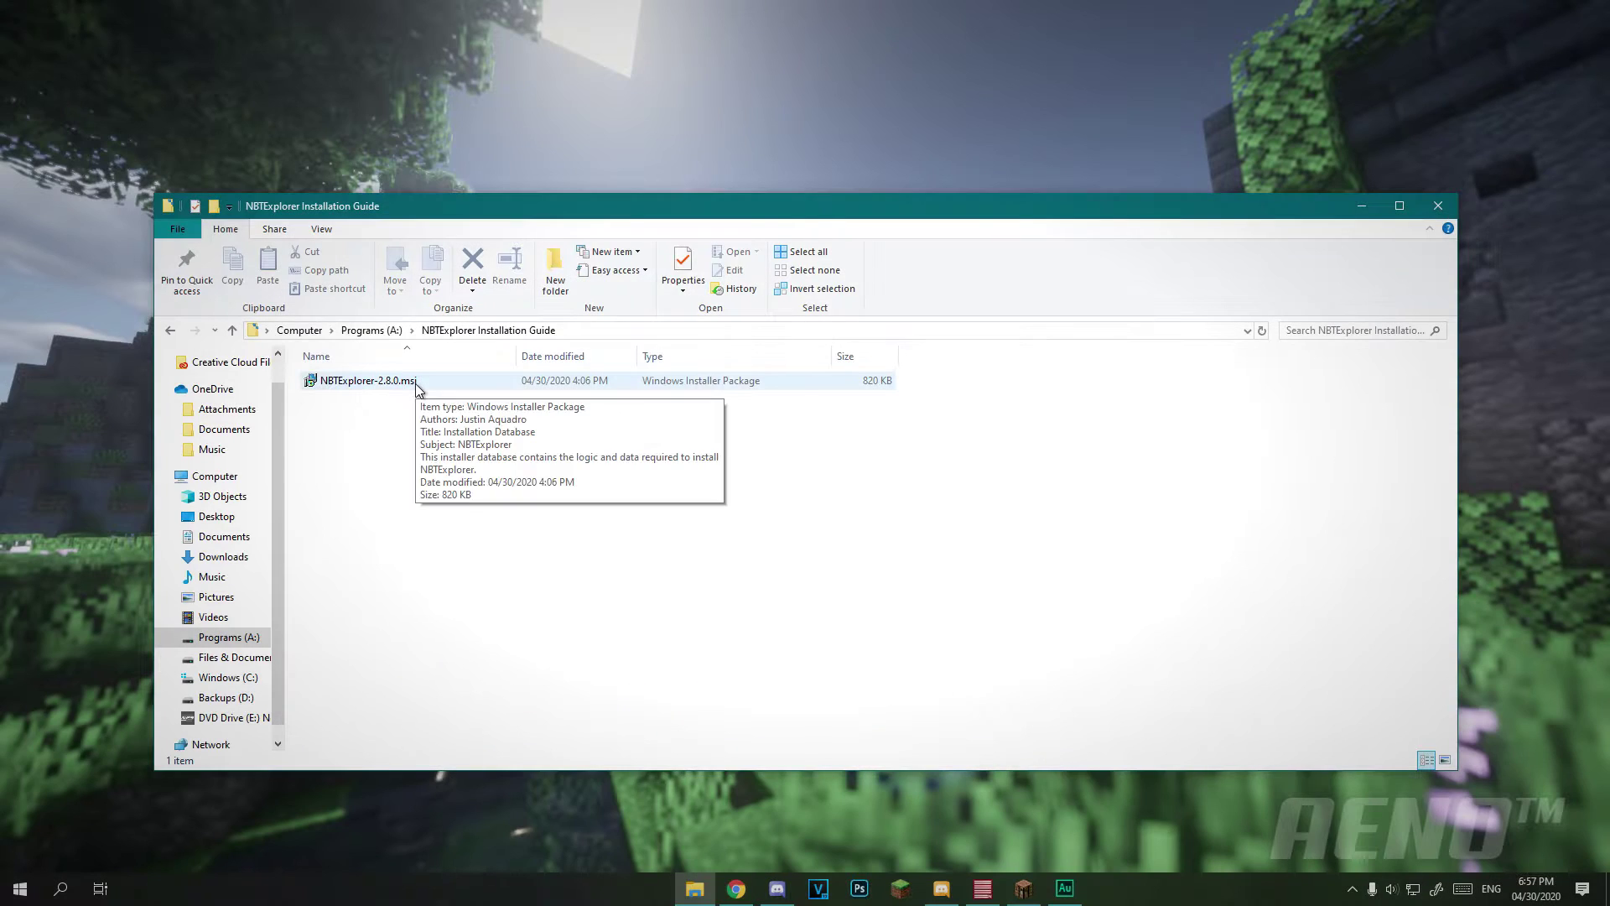
{"action": "double_click", "coordinate": [419, 383]}
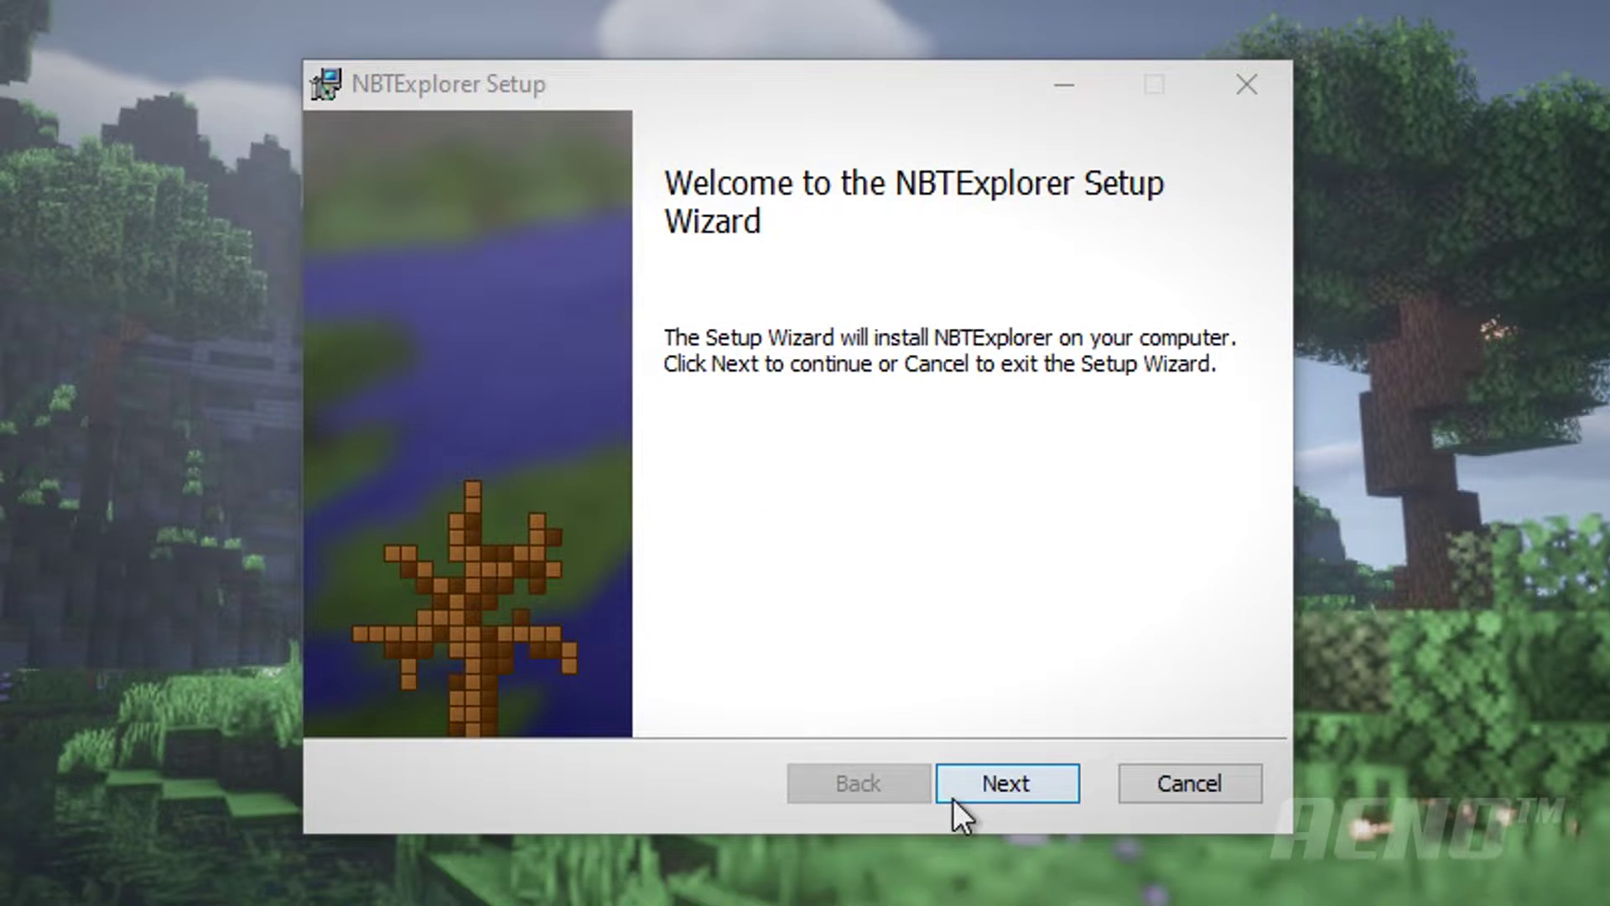
{"action": "left_click", "coordinate": [998, 784]}
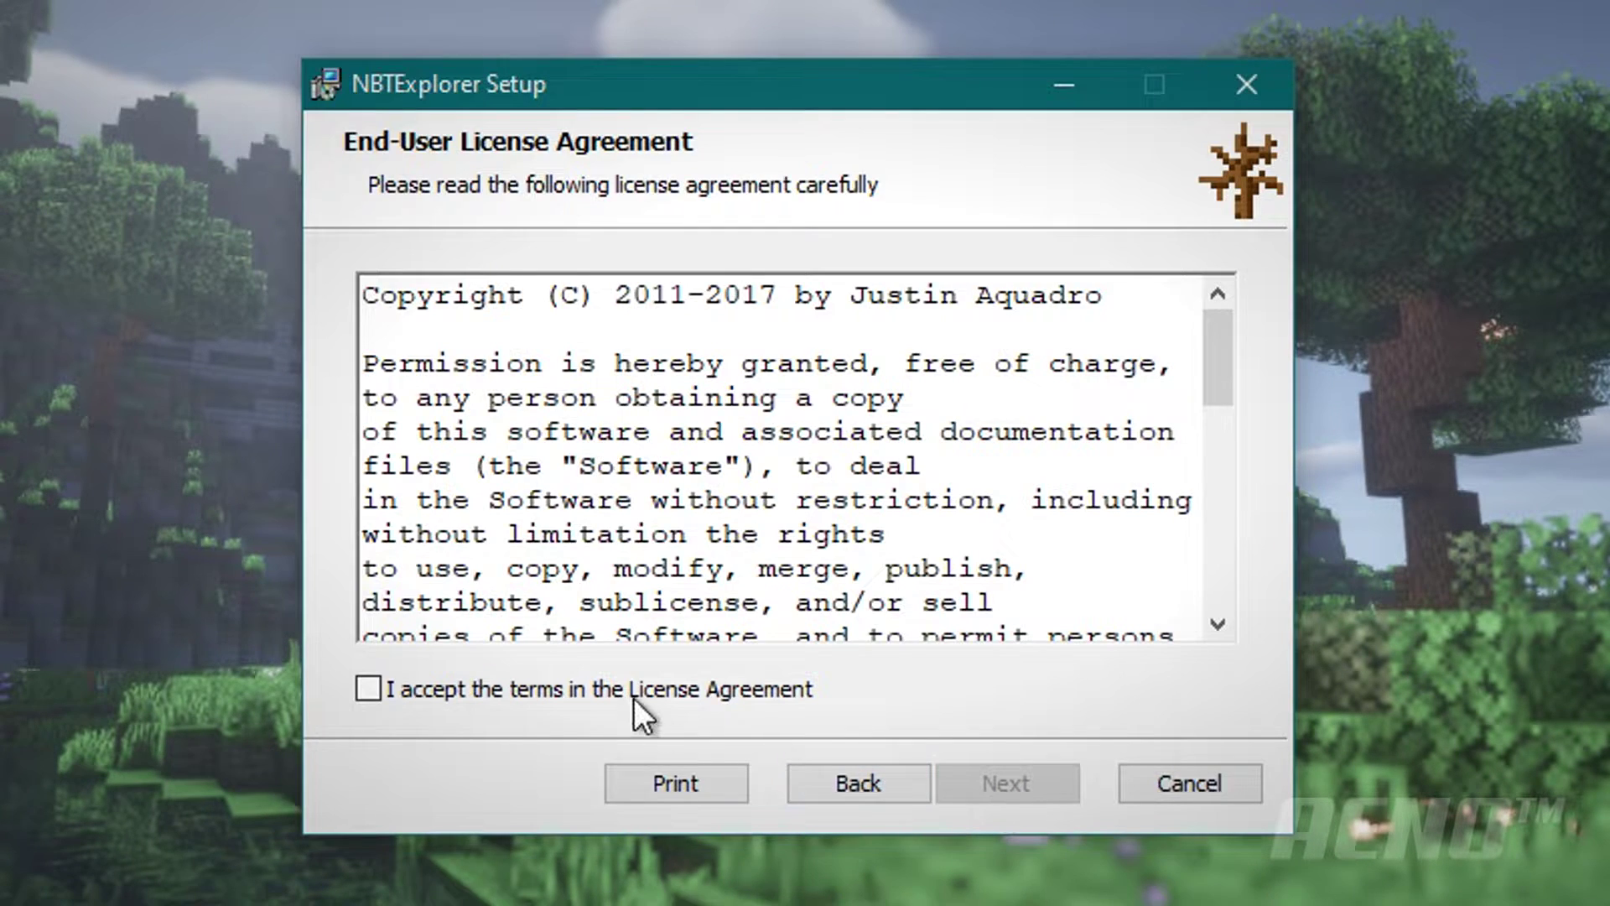
{"action": "left_click", "coordinate": [632, 697]}
{"action": "left_click", "coordinate": [965, 787]}
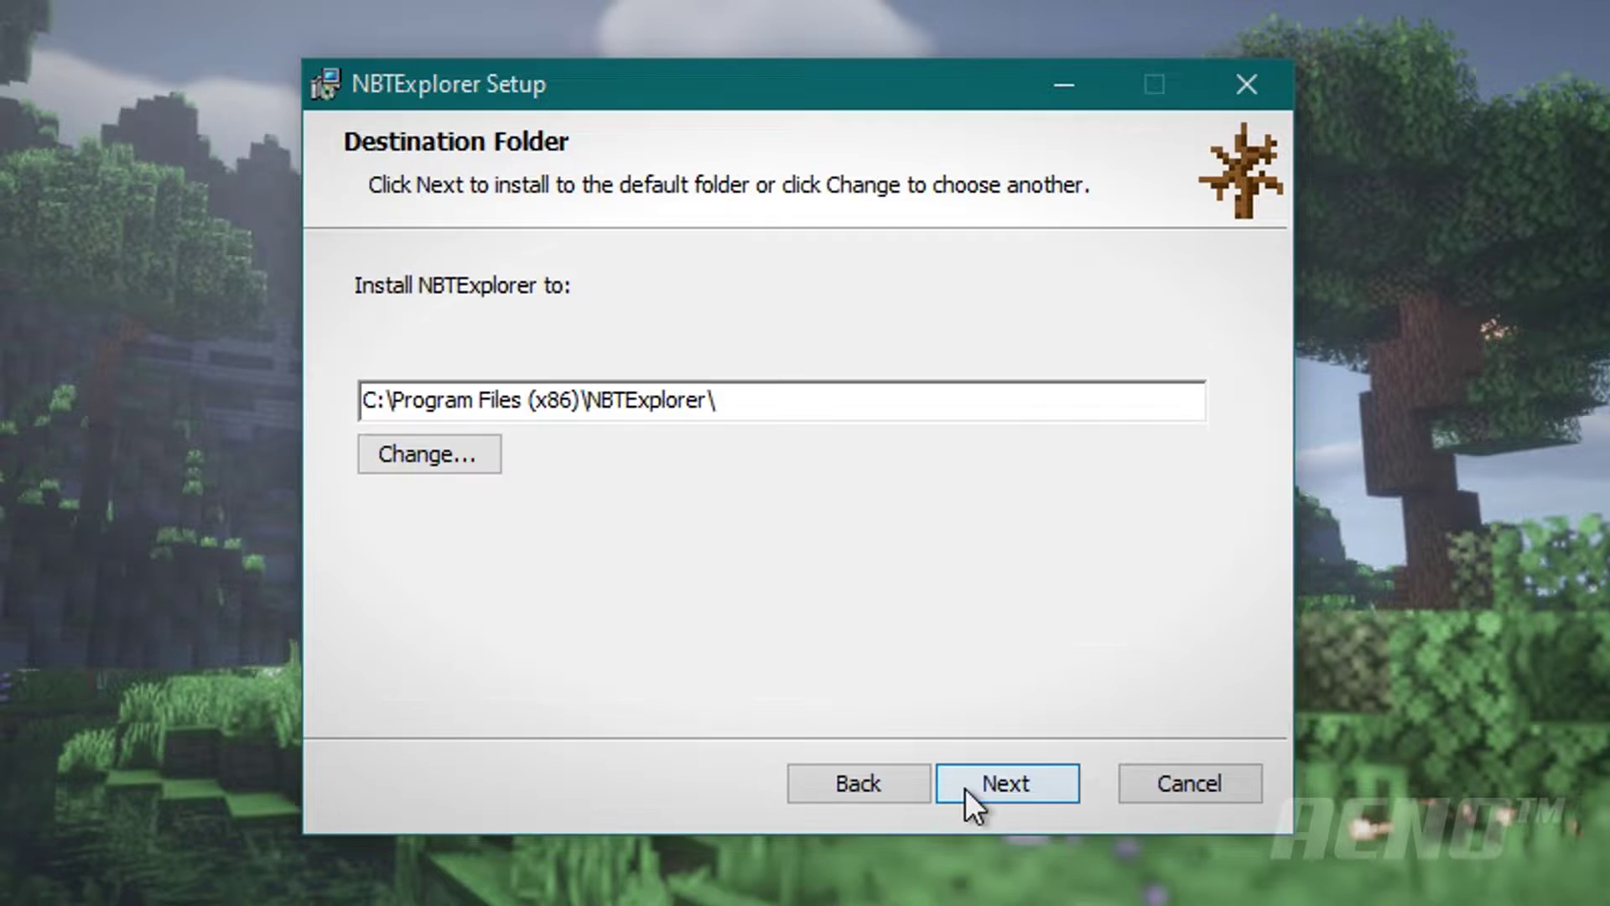
- Change the installation's destination folder to A:\Programs\NBTExplorer and accept it
{"action": "mouse_move", "coordinate": [766, 417]}
{"action": "left_mouse_down"}
{"action": "mouse_move", "coordinate": [322, 408]}
{"action": "mouse_move", "coordinate": [759, 417]}
{"action": "left_mouse_up"}
{"action": "double_click", "coordinate": [788, 428]}
{"action": "left_click", "coordinate": [765, 414]}
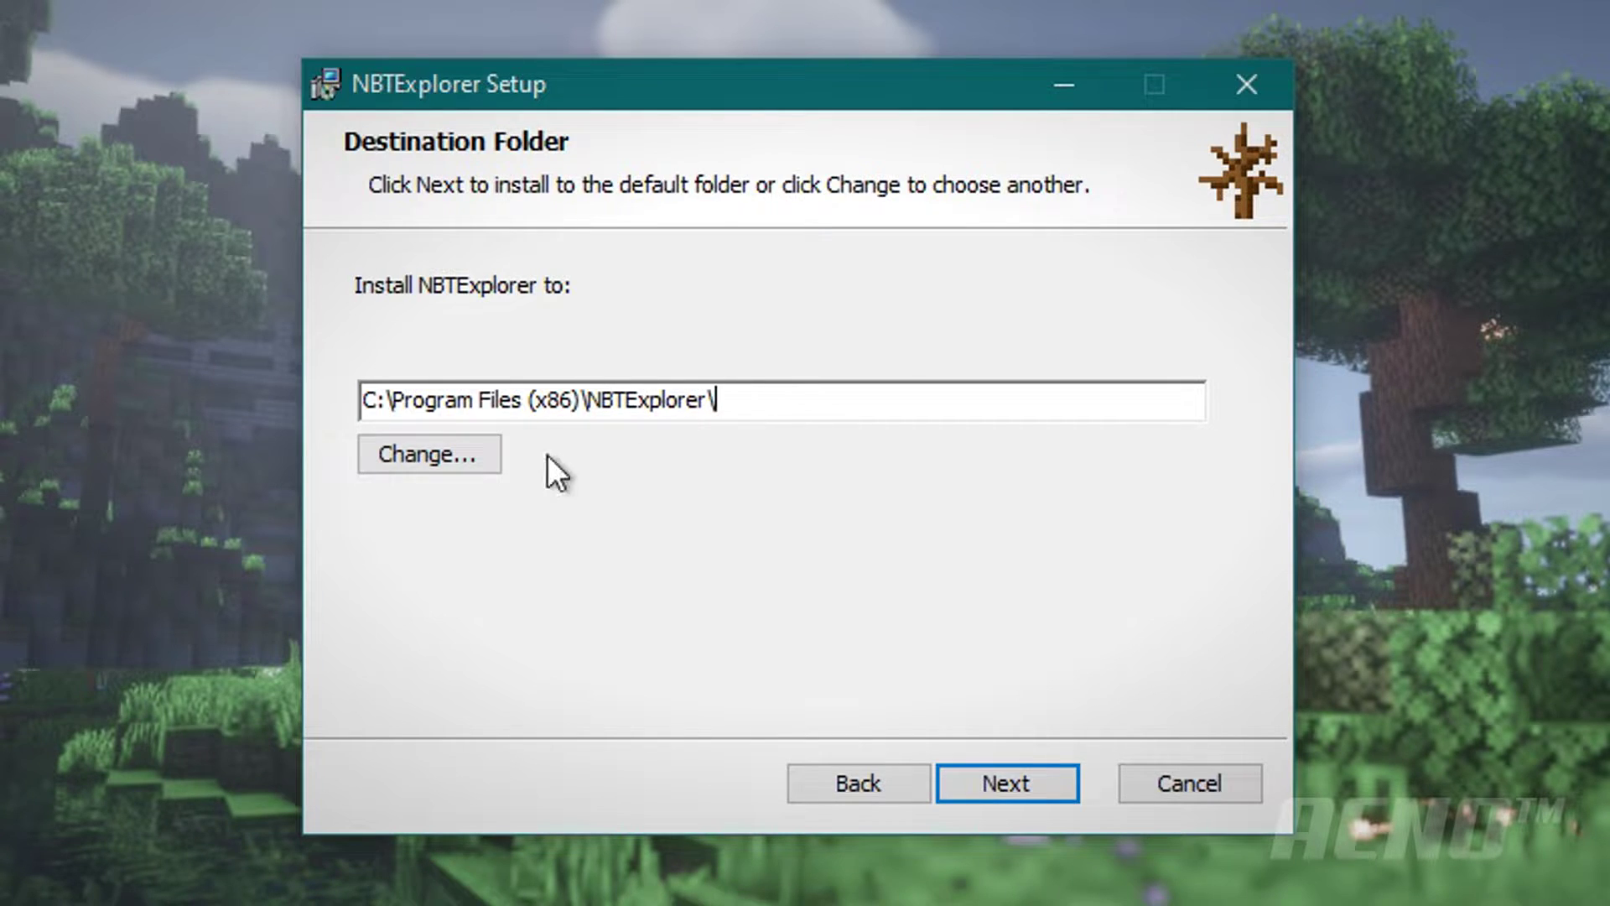
{"action": "left_click", "coordinate": [403, 470]}
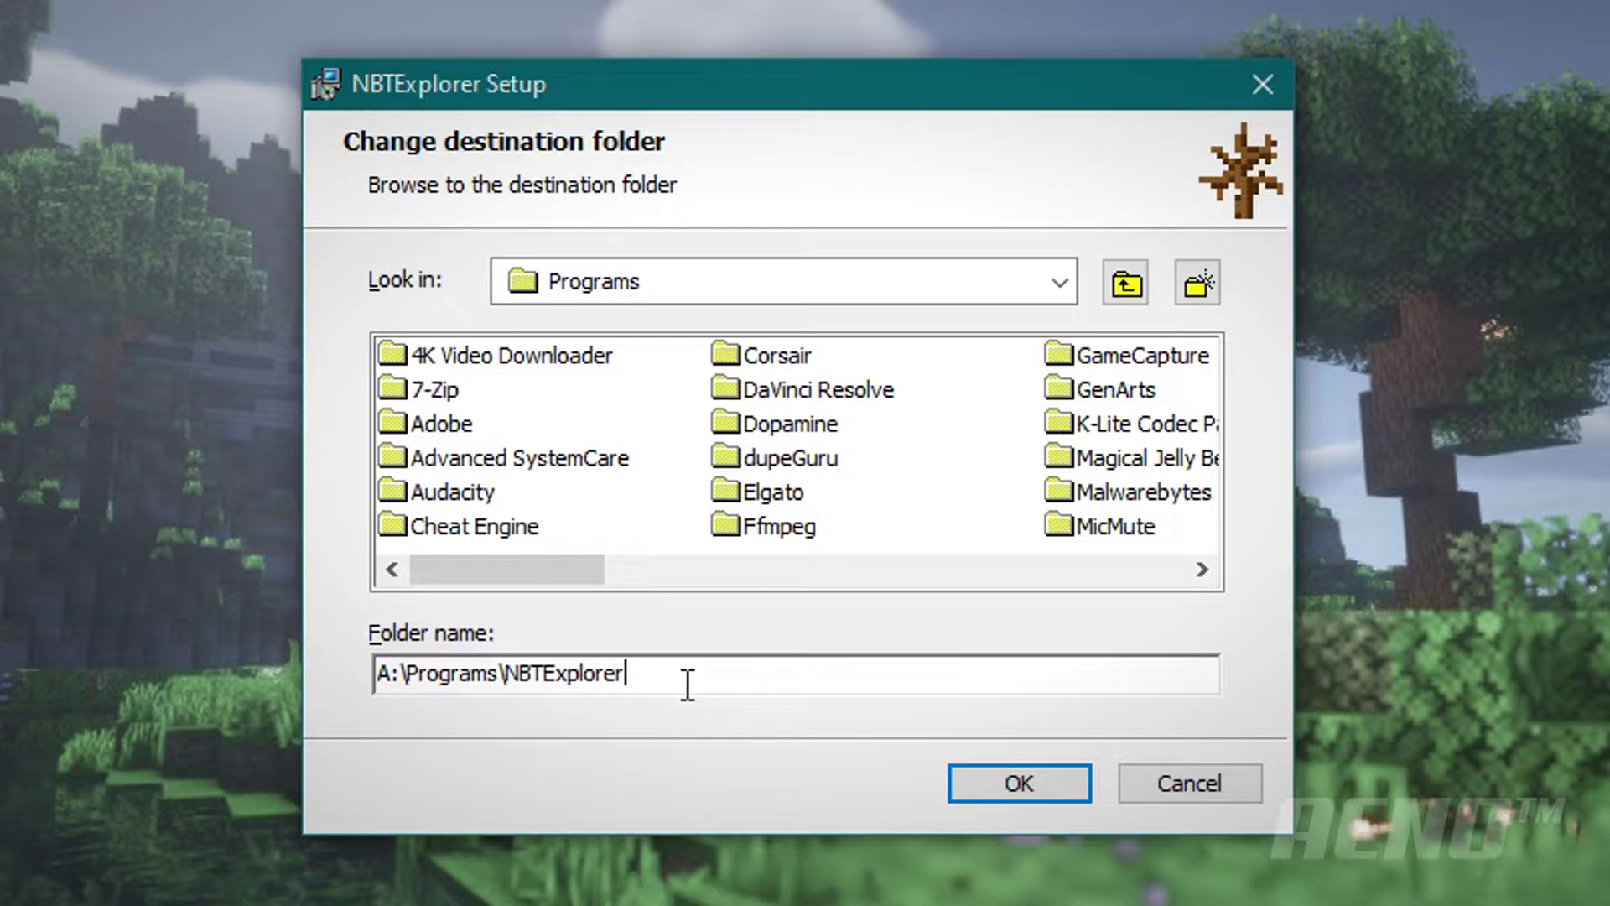
{"action": "key", "text": "Return"}
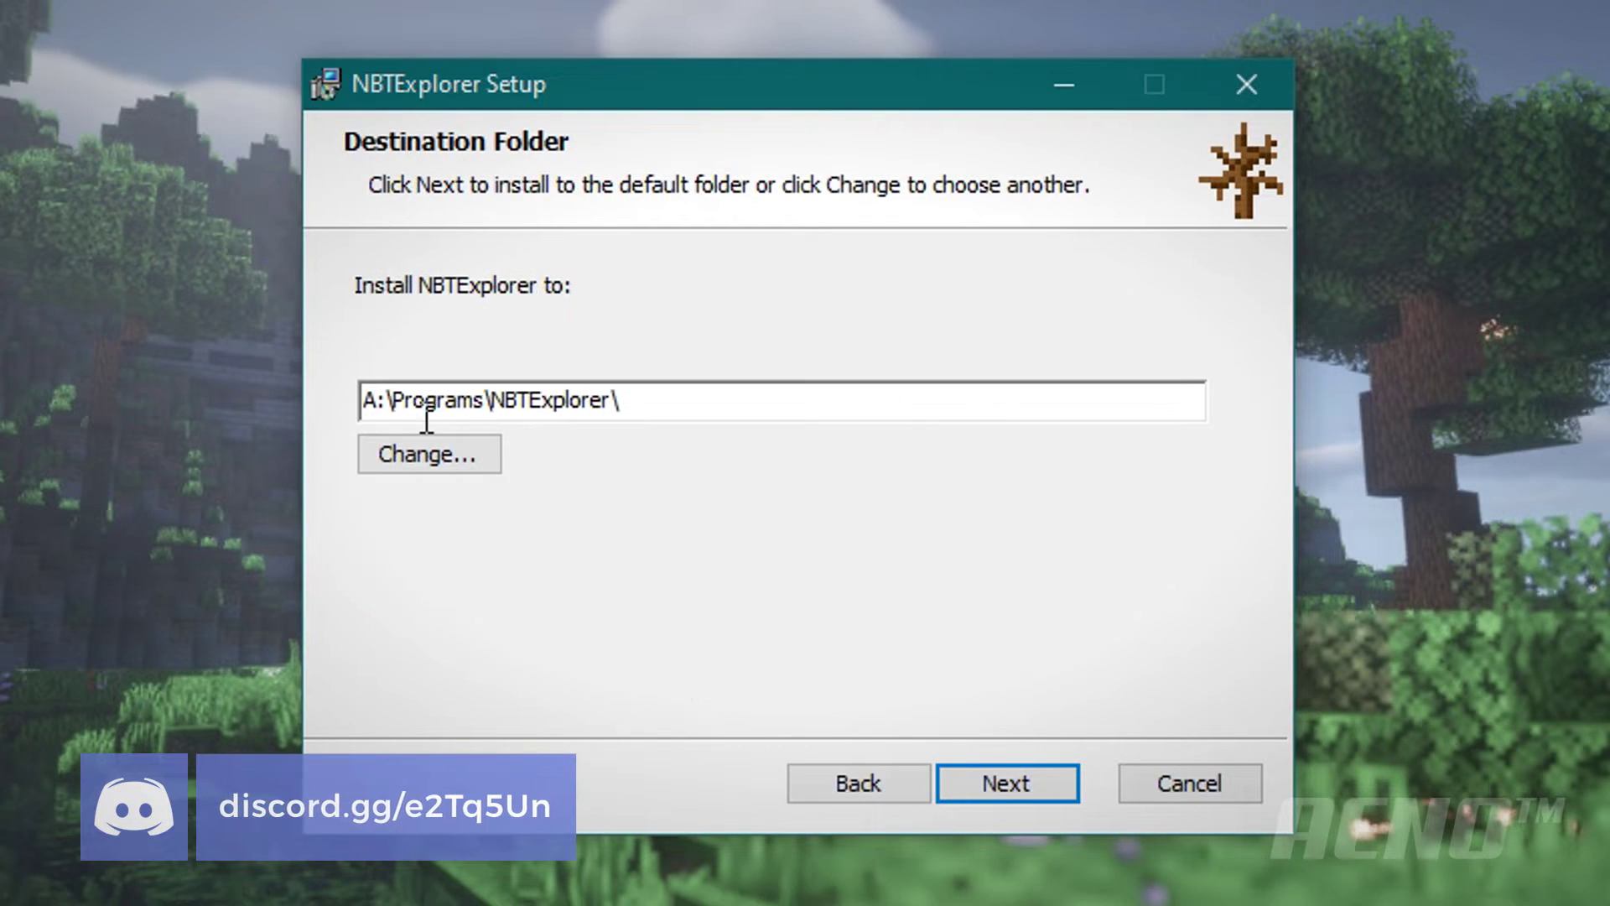
{"action": "left_click", "coordinate": [1014, 779]}
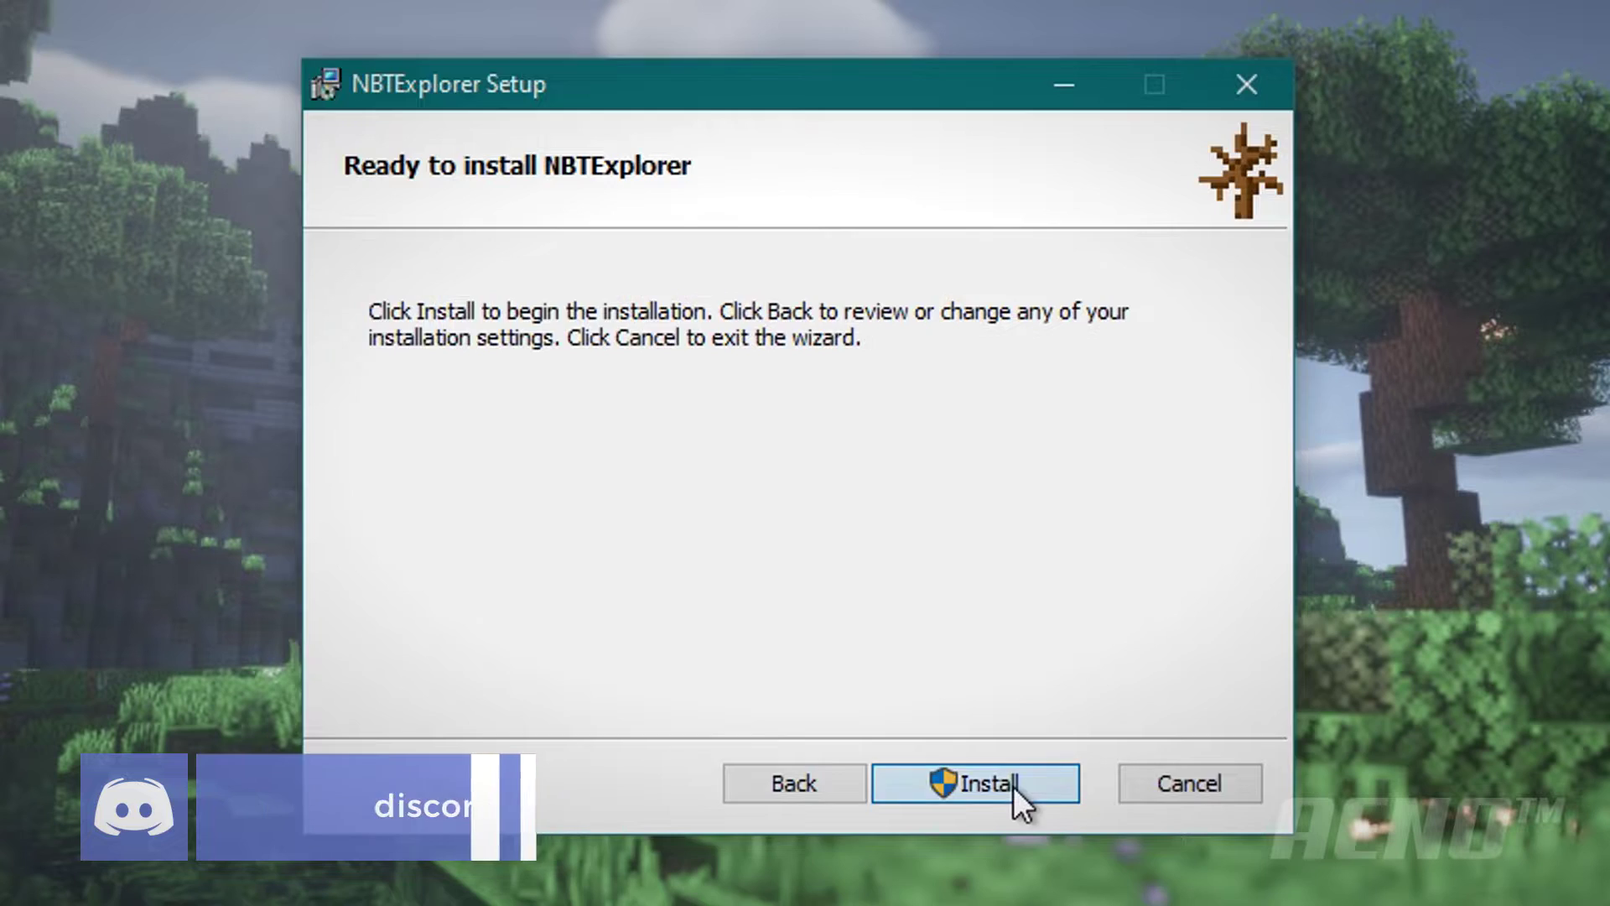
- Install NBTExplorer, allowing it to make changes to the device, and finish the setup without launching the program
{"action": "left_click", "coordinate": [1013, 787]}
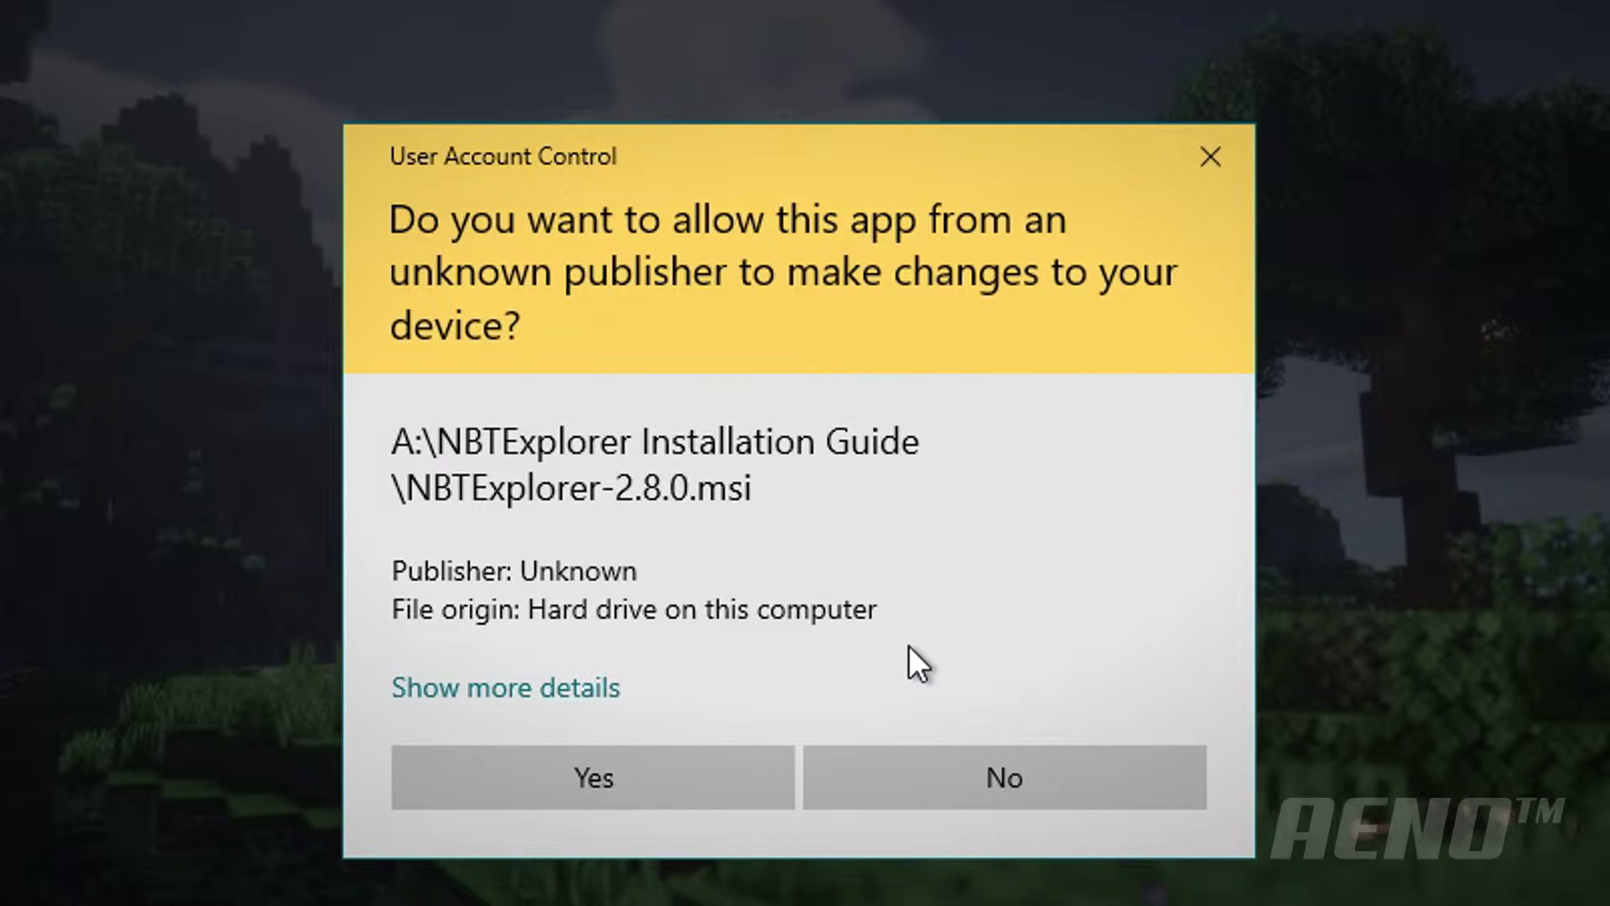
{"action": "left_click", "coordinate": [718, 776]}
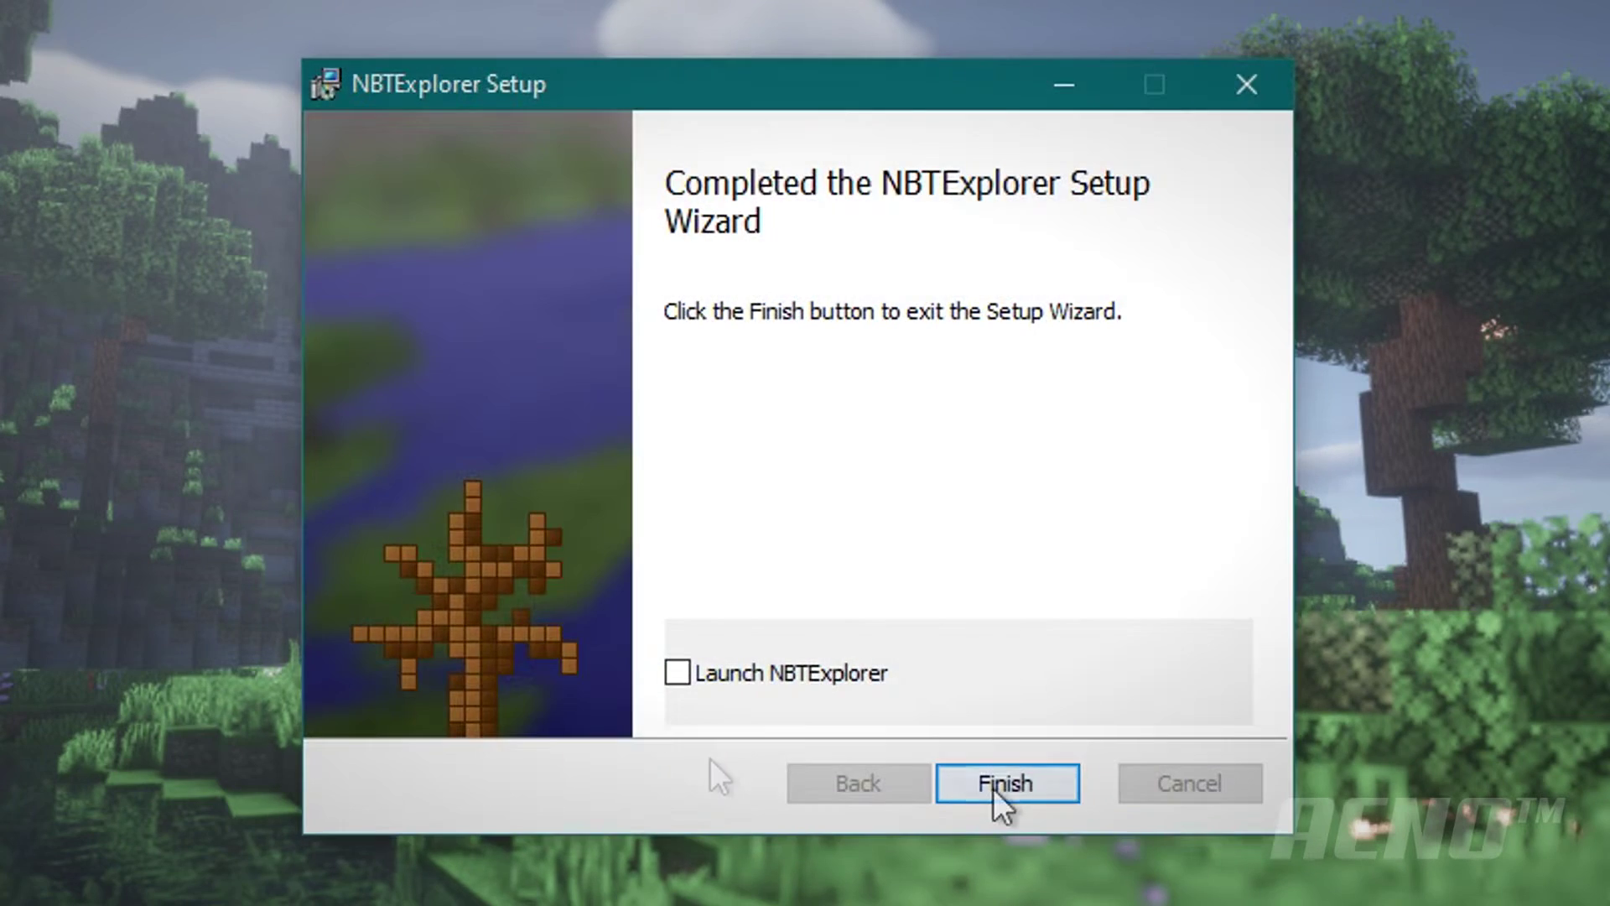
{"action": "left_click", "coordinate": [998, 784]}
- Search the installed programs for nbt
{"action": "key", "text": "super"}
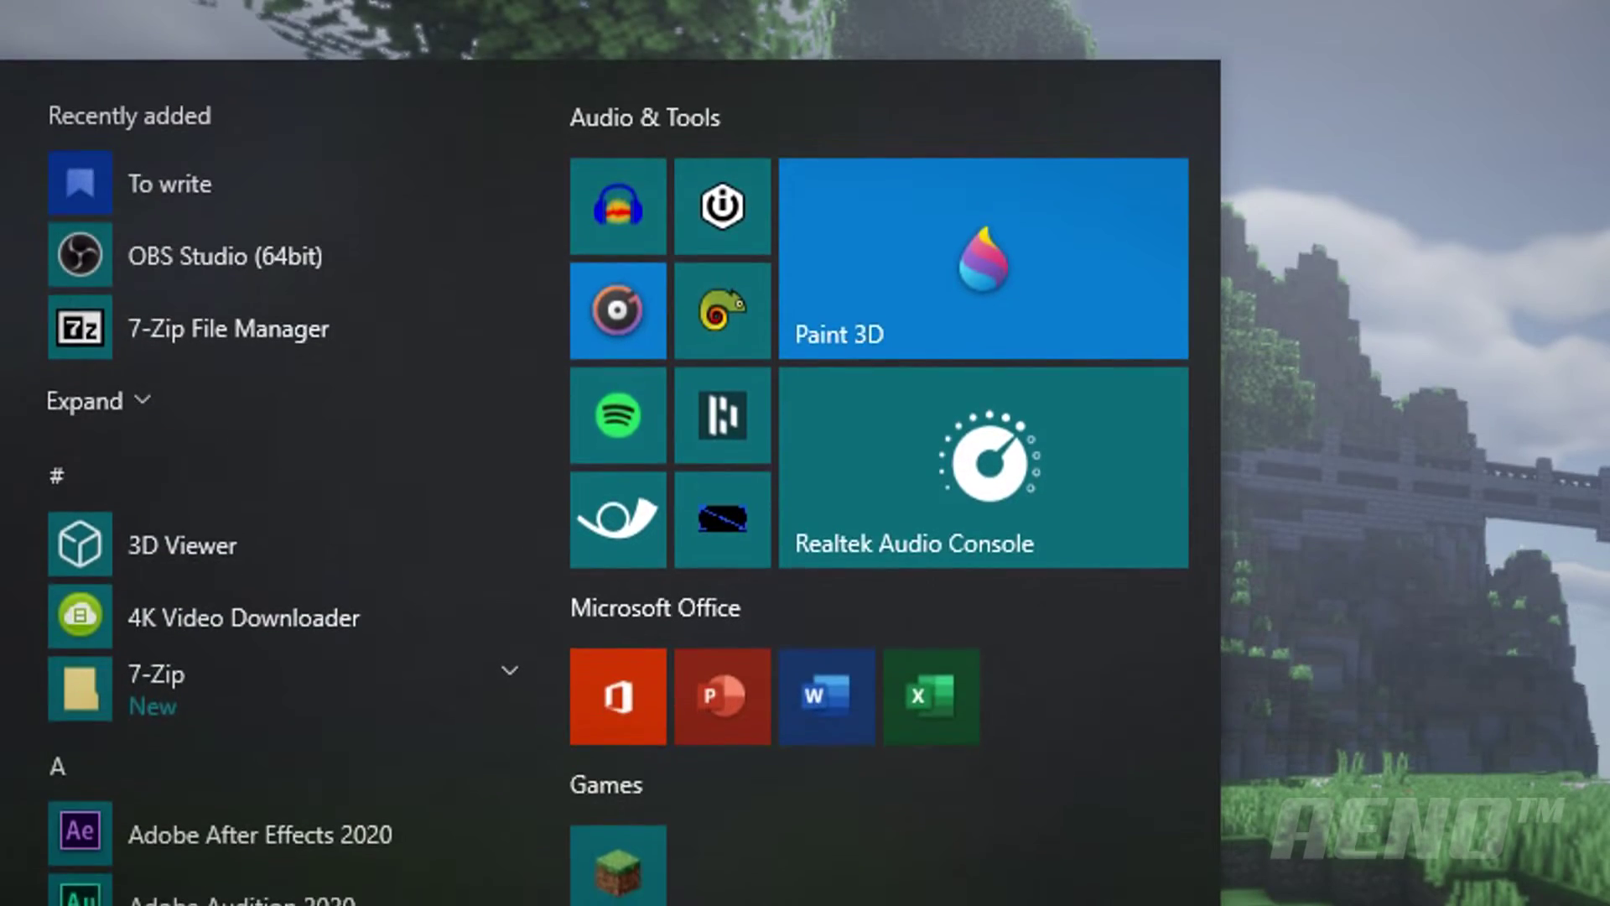
{"action": "type", "text": "nbt"}
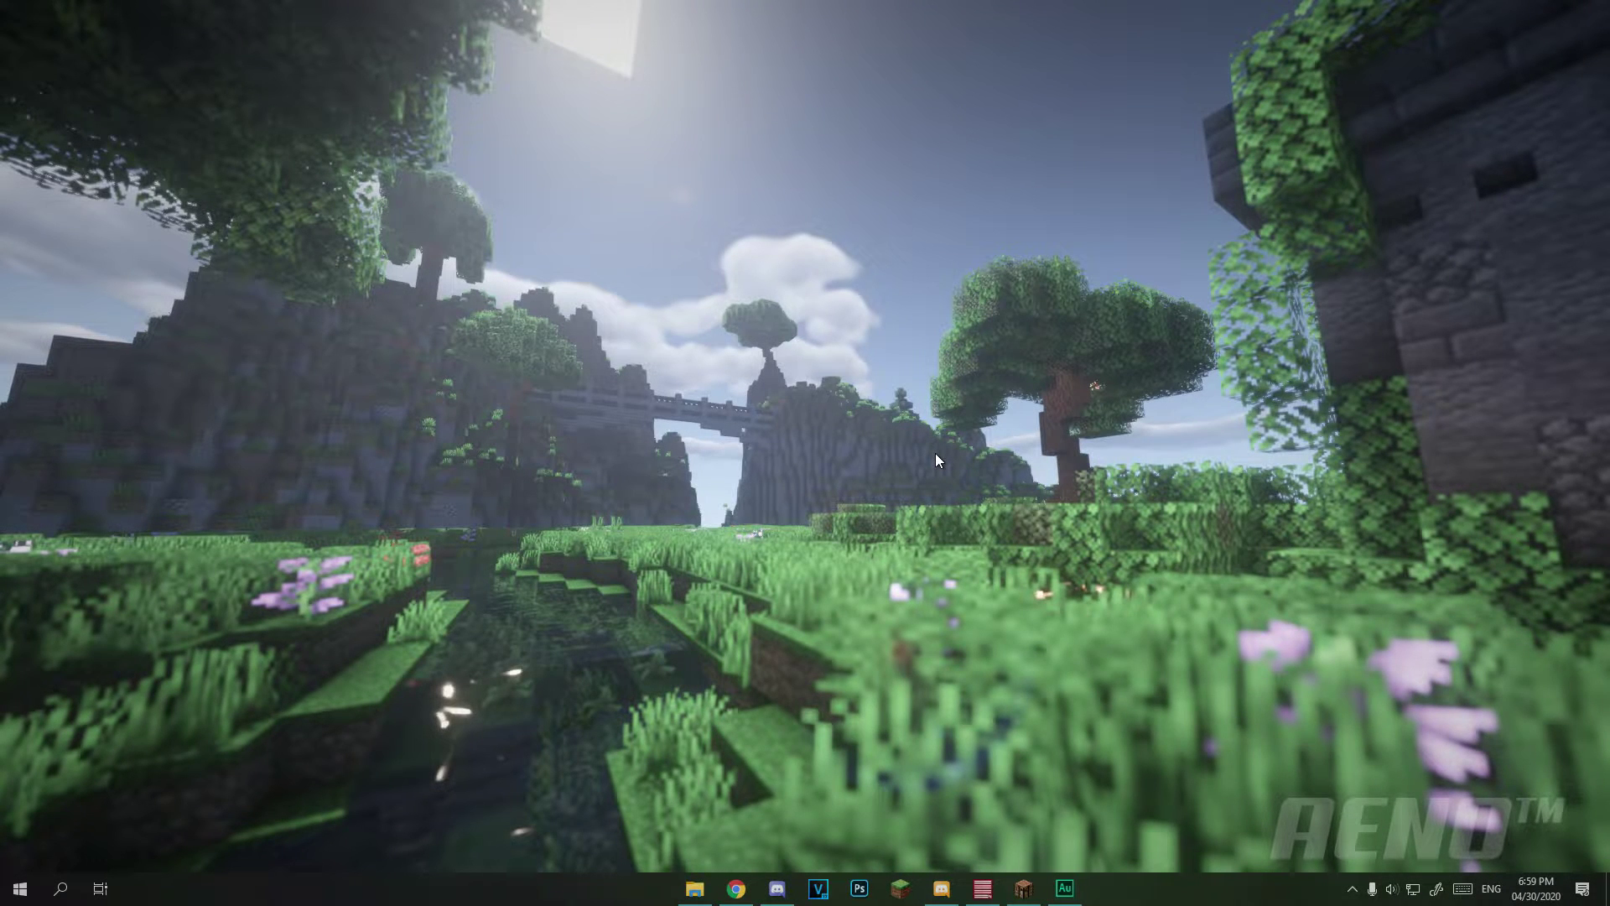
- Open the %appdata% folder through the Run dialog and go into its .minecraft folder
{"action": "key", "text": "super+r"}
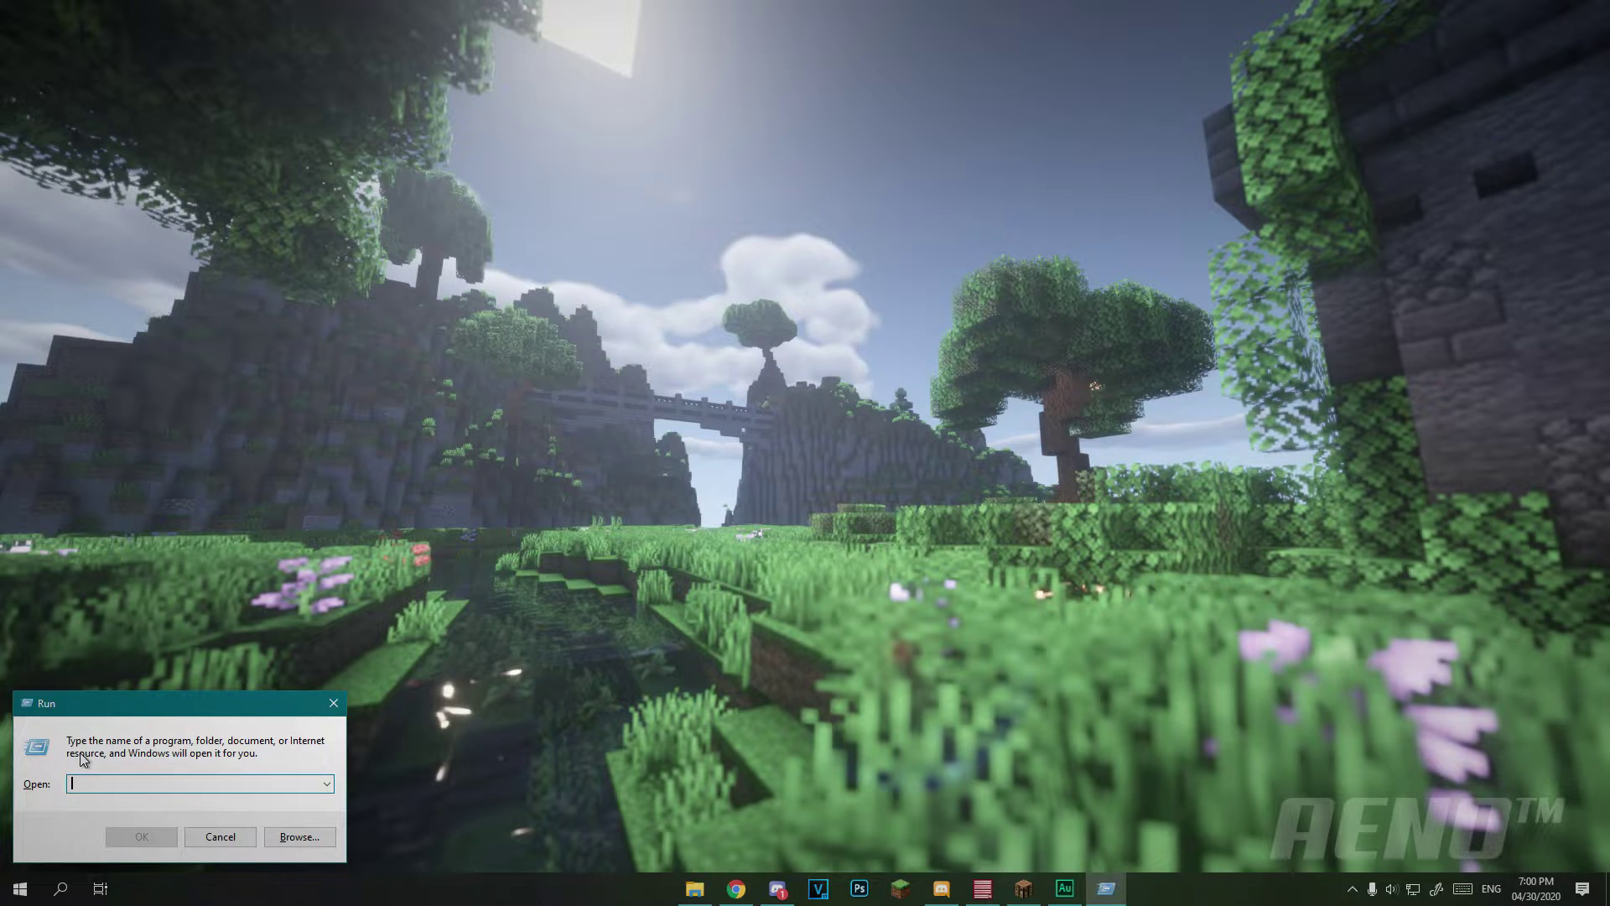
{"action": "type", "text": "%appdata%"}
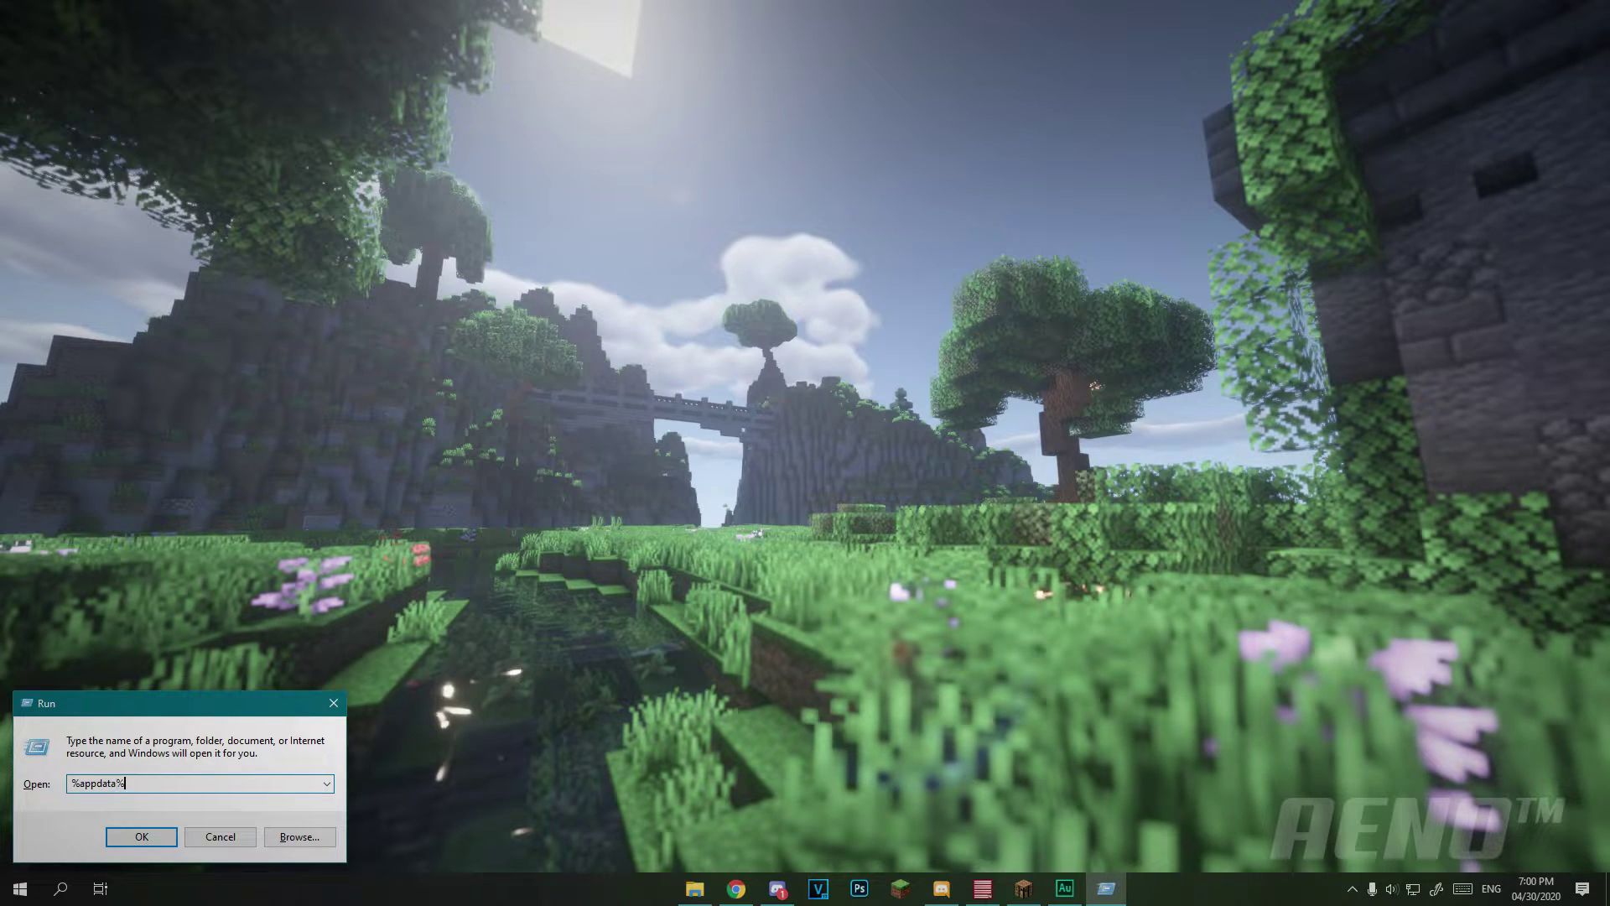
{"action": "key", "text": "Return"}
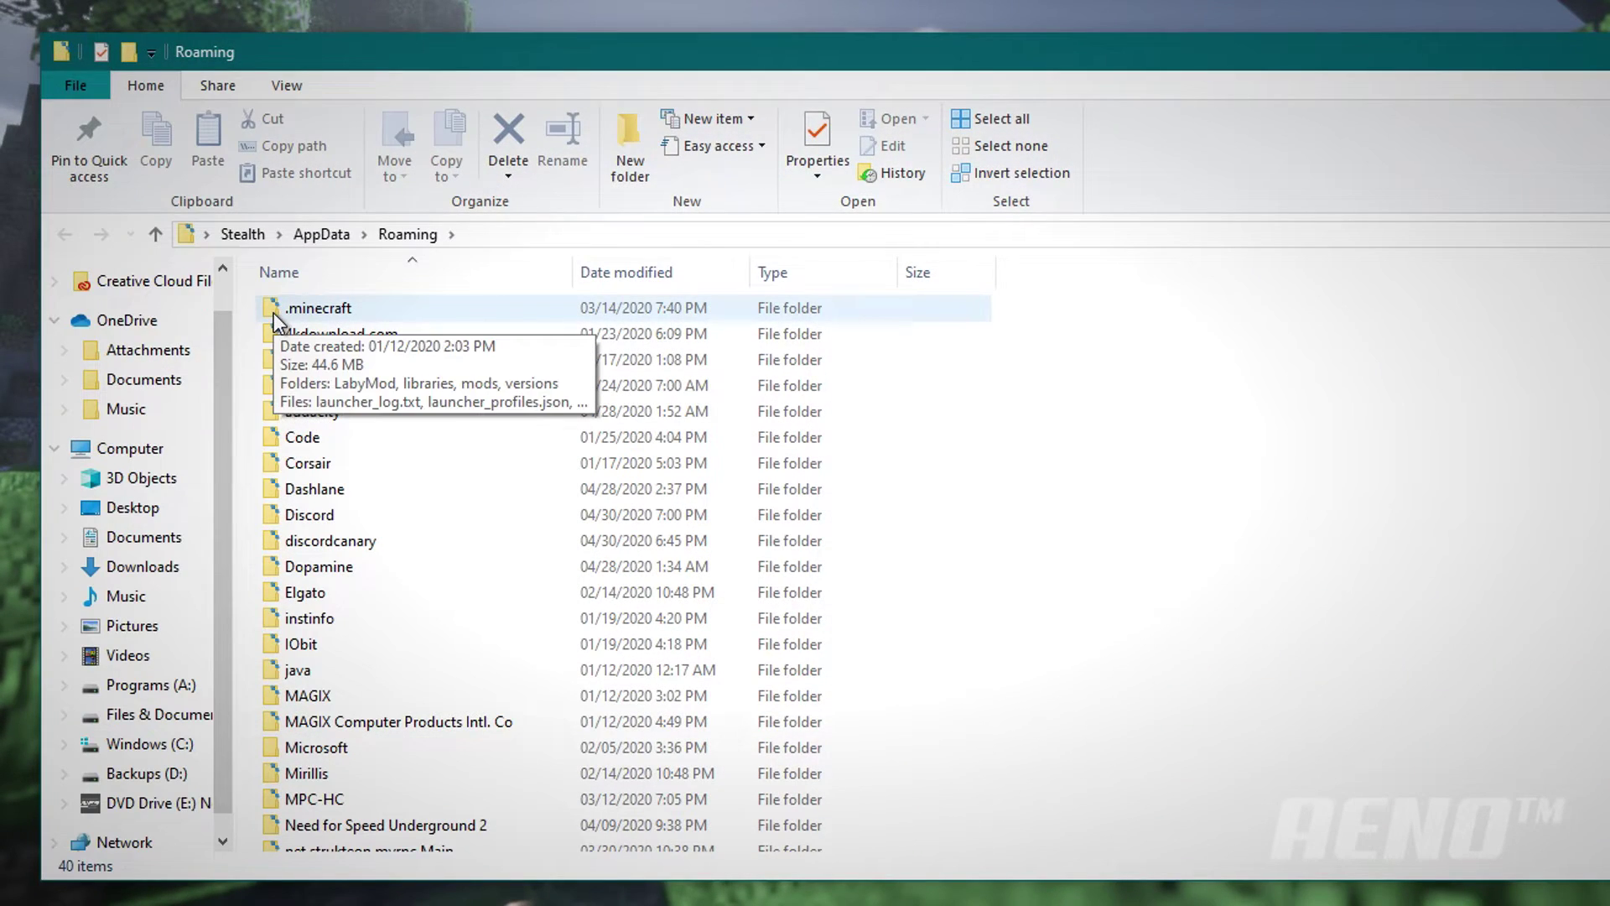
{"action": "double_click", "coordinate": [359, 309]}
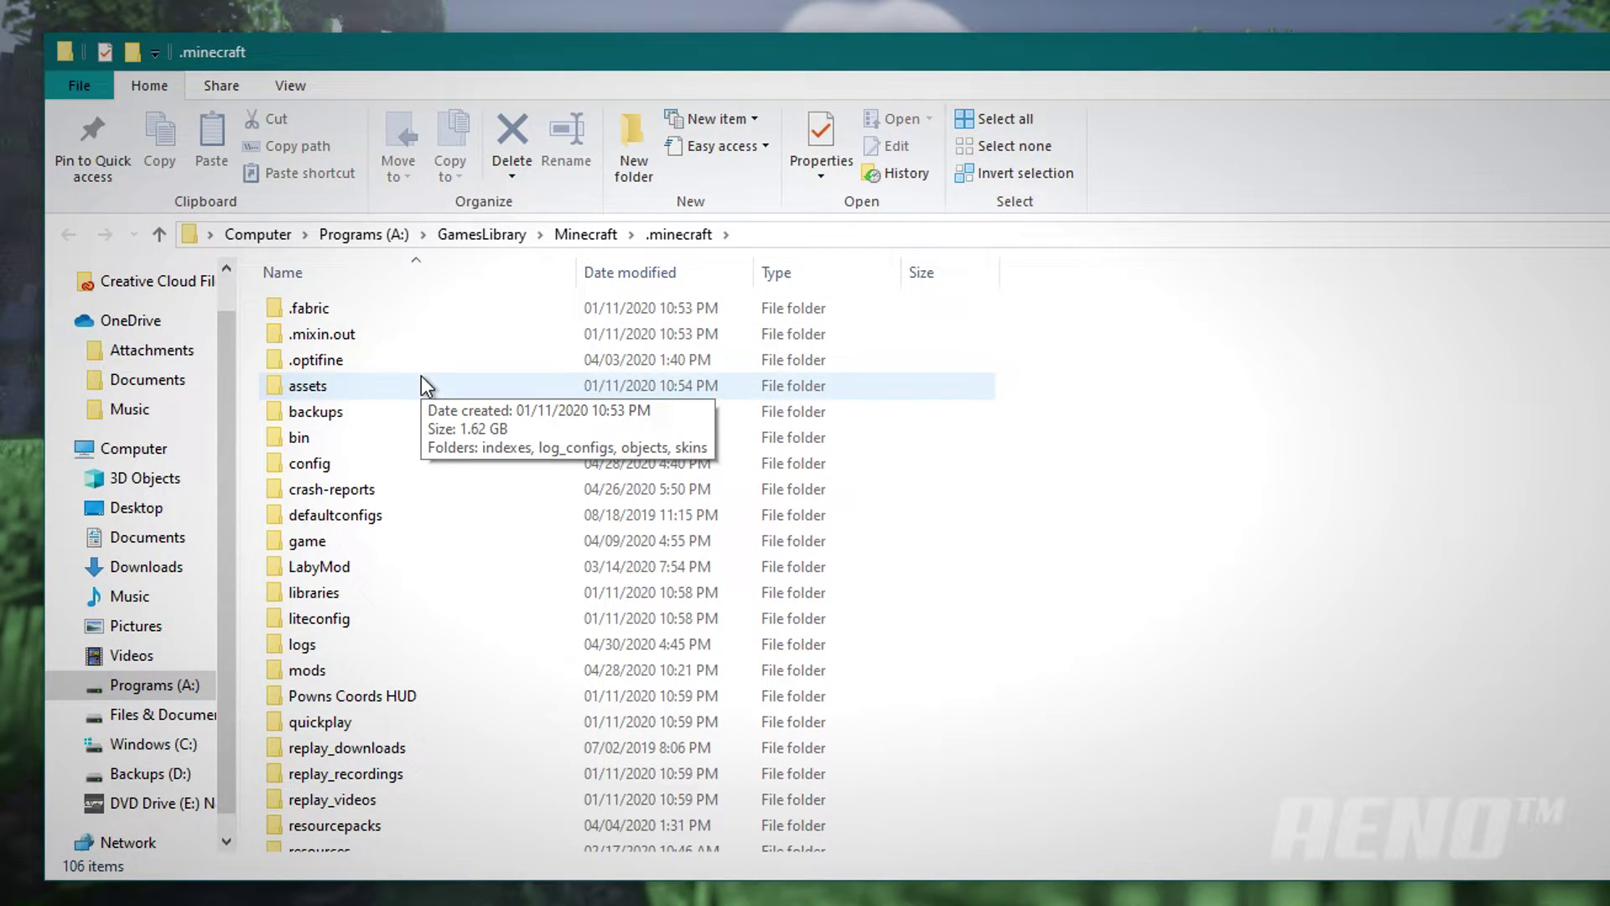
- Find servers.dat in the .minecraft folder and open it with NBTExplorer.exe from A:\Programs\NBTExplorer
{"action": "left_click", "coordinate": [421, 385]}
{"action": "type", "text": "ser"}
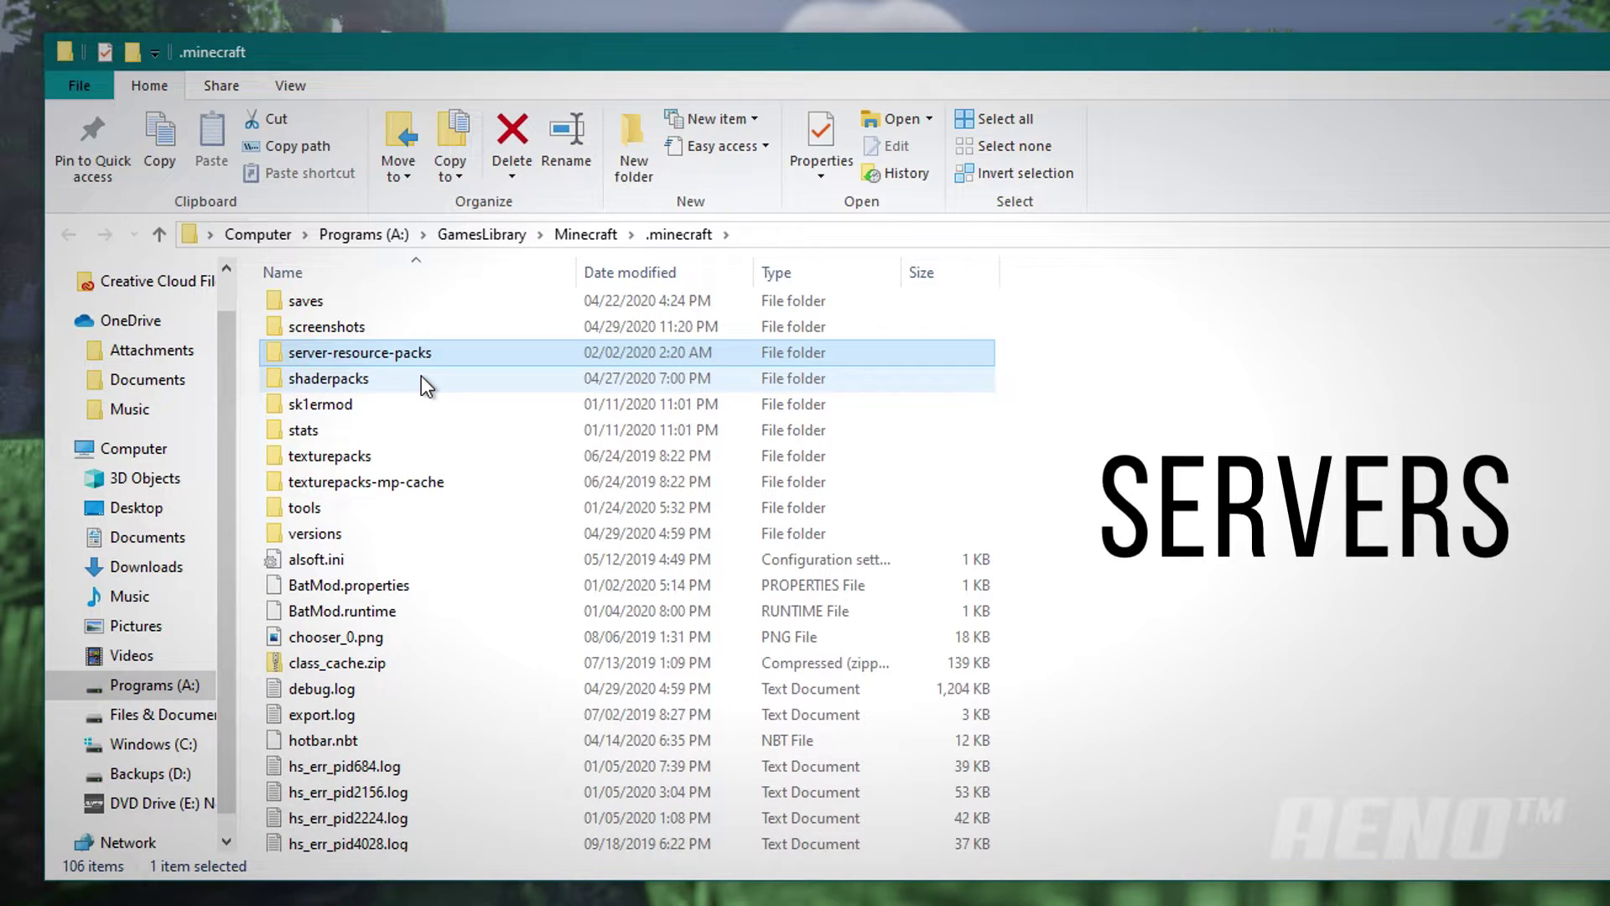
{"action": "type", "text": "vers"}
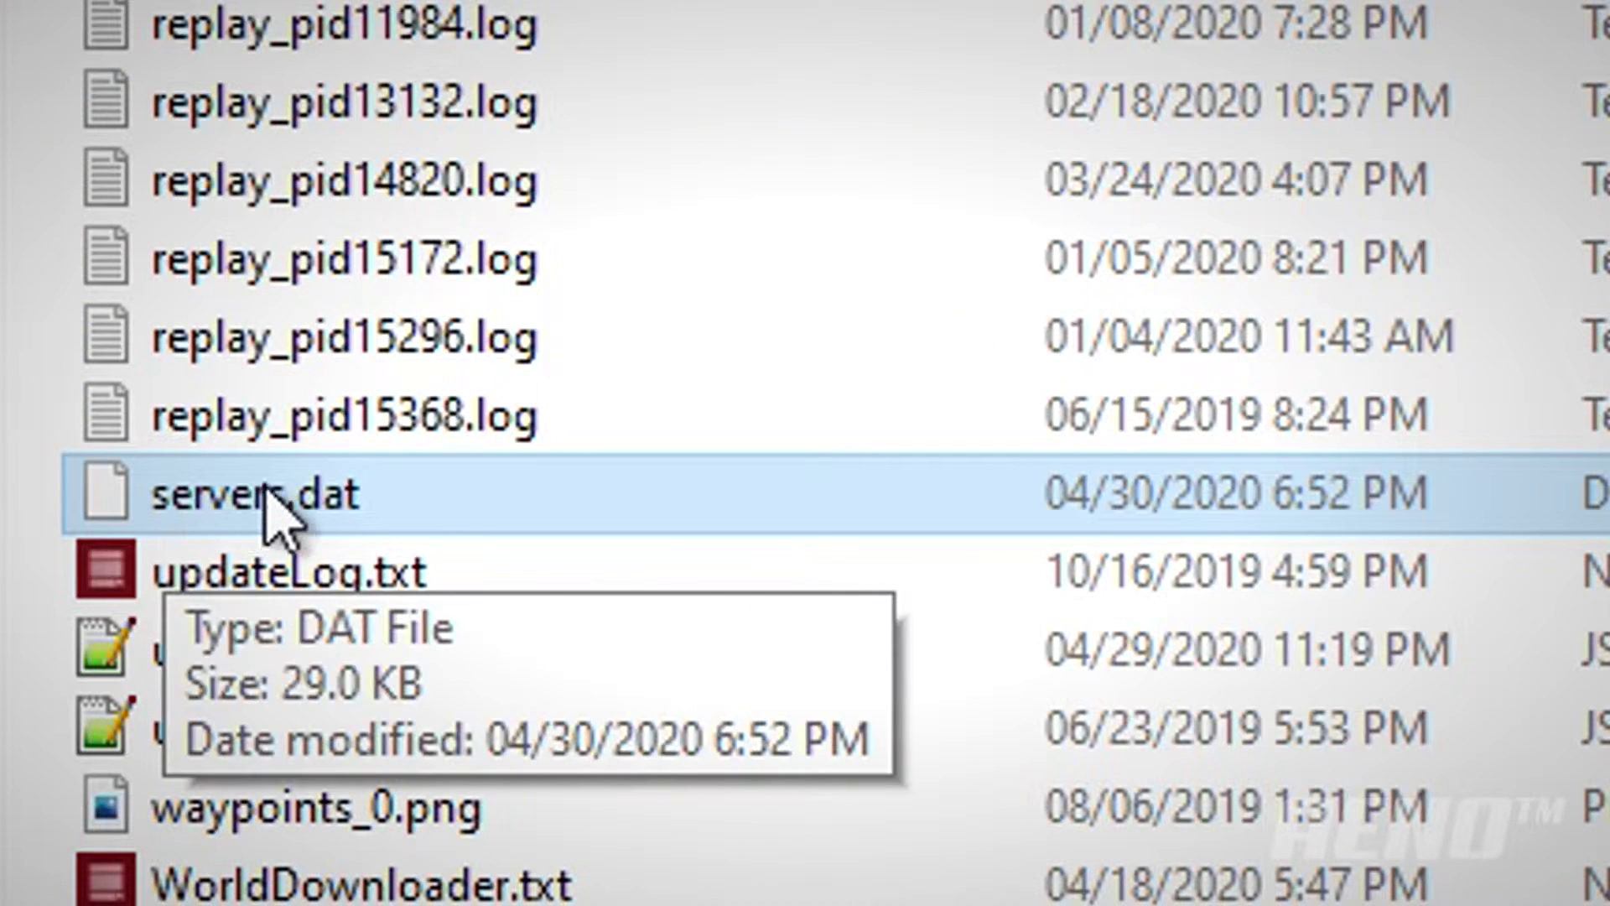
{"action": "double_click", "coordinate": [351, 529]}
{"action": "left_click", "coordinate": [658, 335]}
{"action": "scroll", "coordinate": [657, 601], "scroll_direction": "down", "scroll_amount": 8}
{"action": "scroll", "coordinate": [655, 581], "scroll_direction": "down", "scroll_amount": 2}
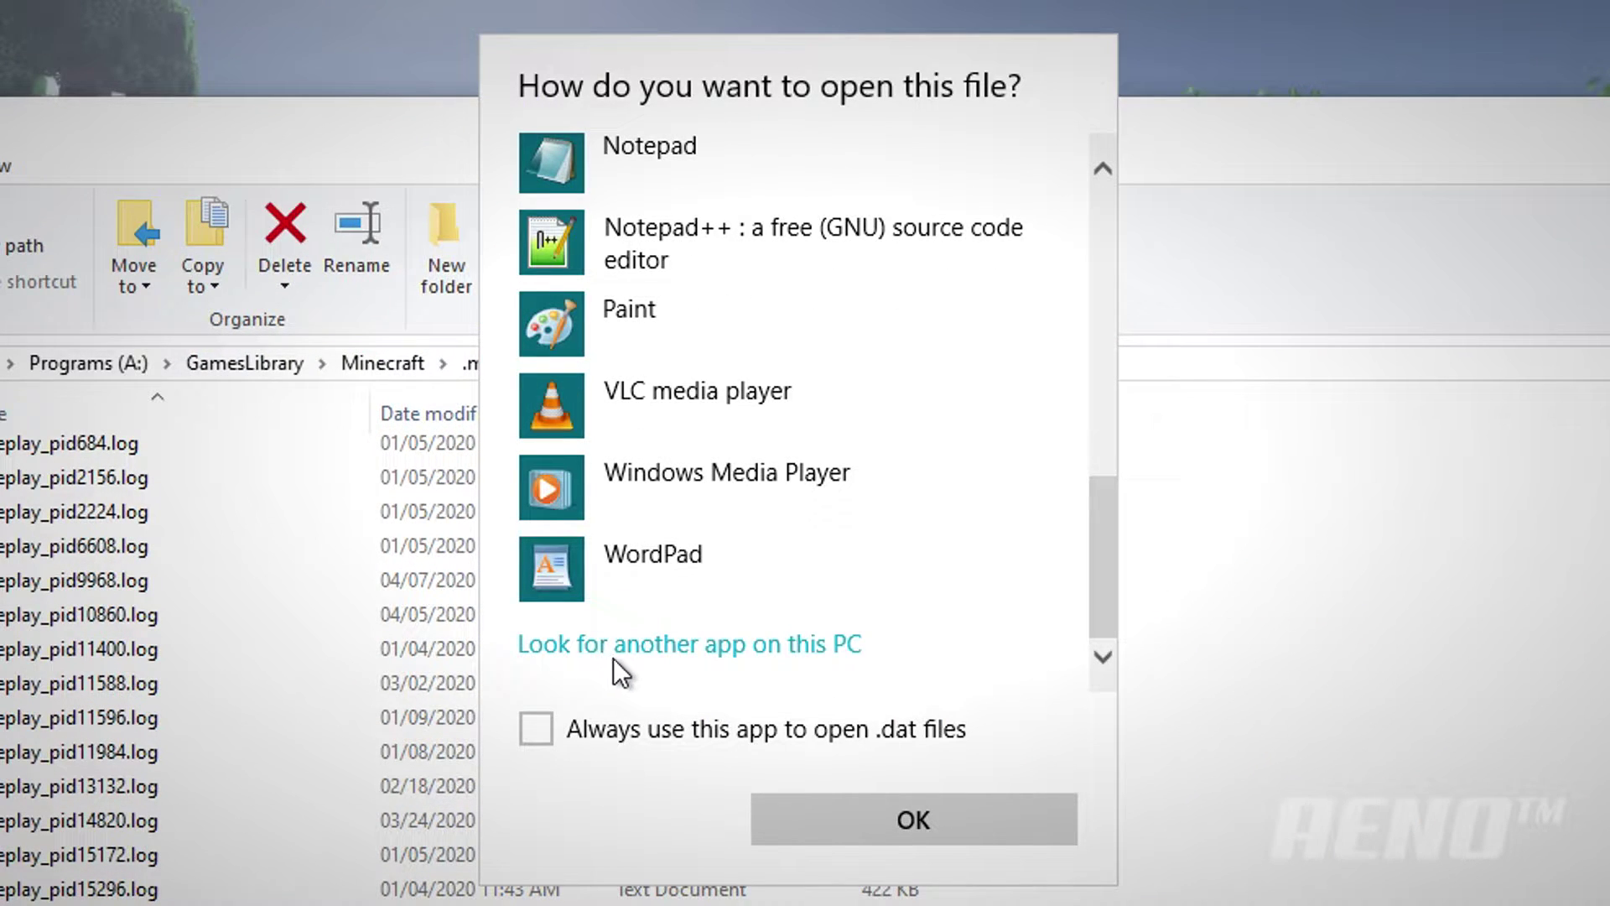
{"action": "left_click", "coordinate": [613, 656]}
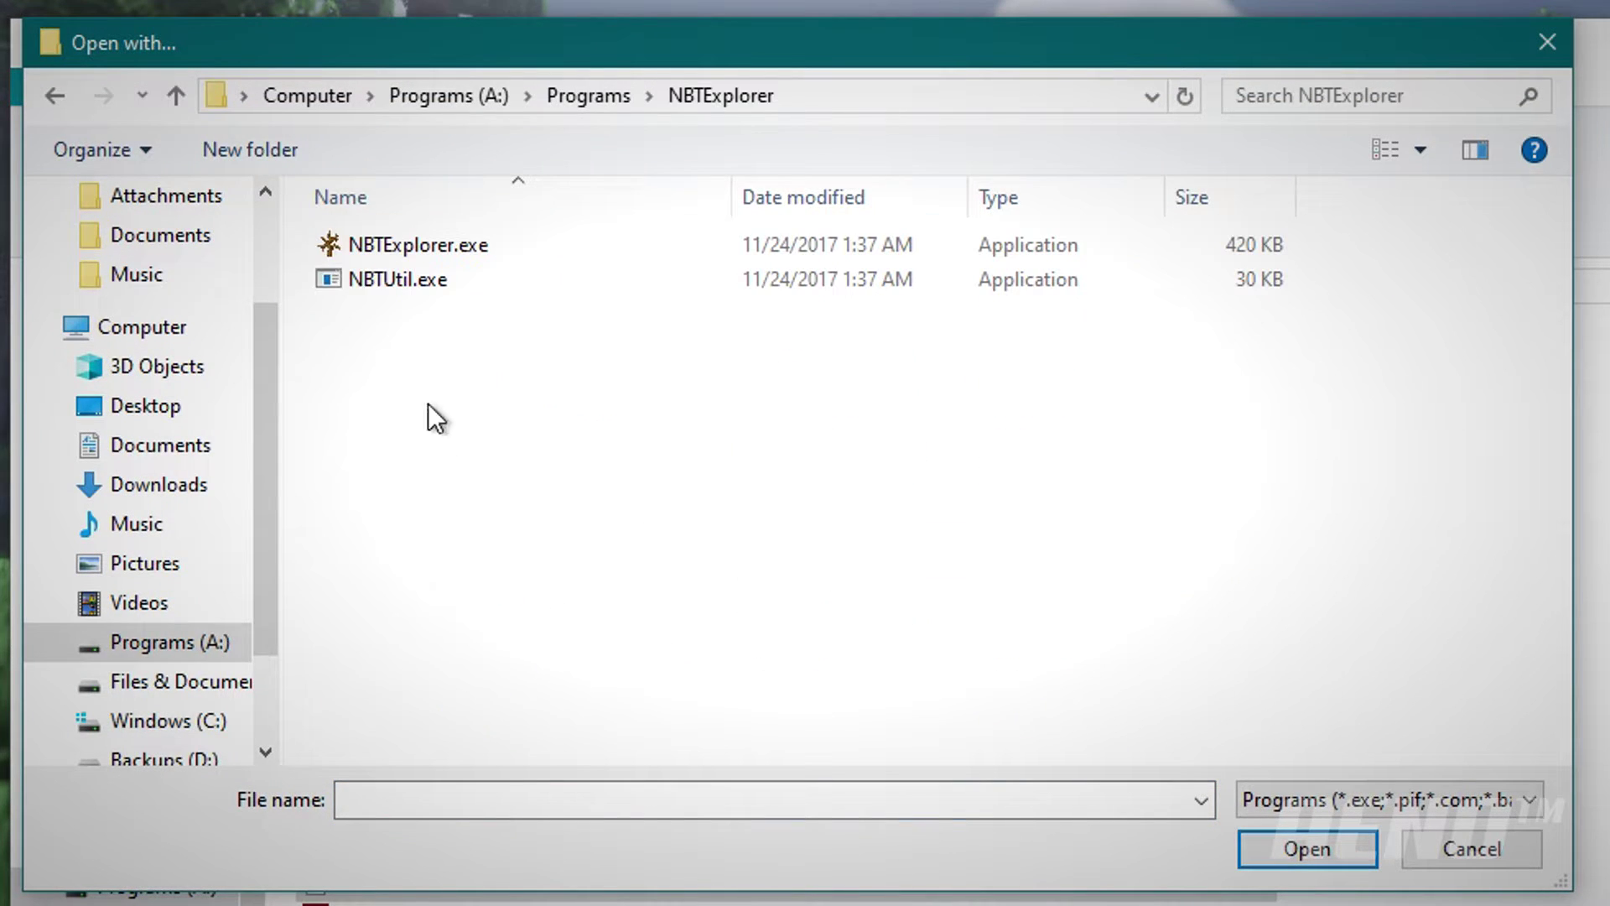
{"action": "double_click", "coordinate": [480, 240]}
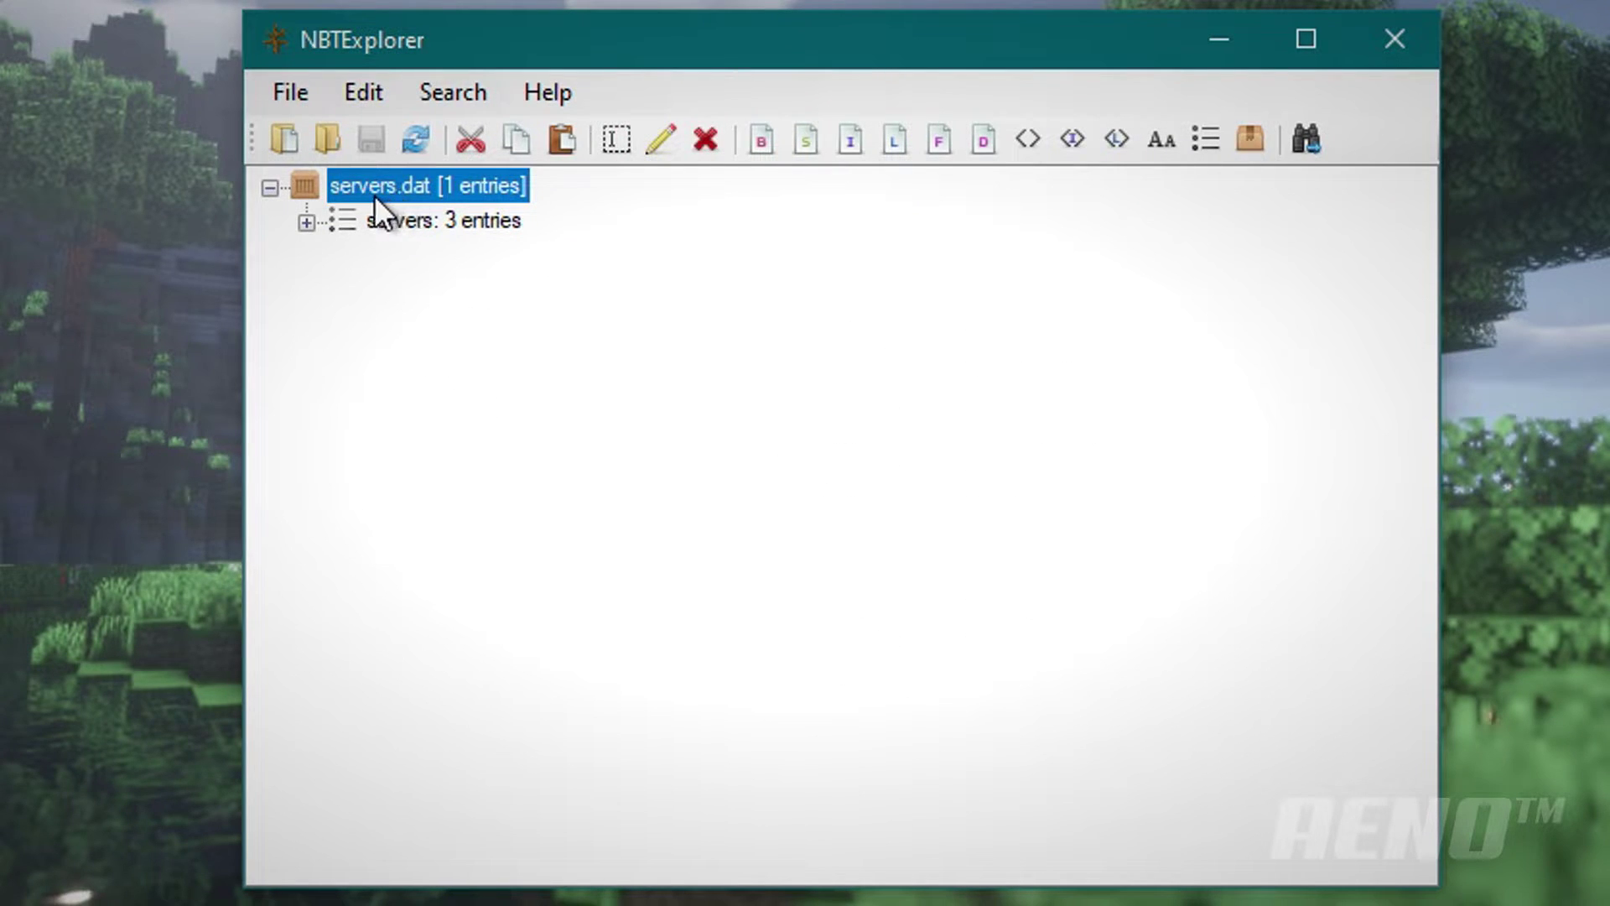
- Expand the servers list of servers.dat and its first server entry
{"action": "left_click", "coordinate": [307, 223]}
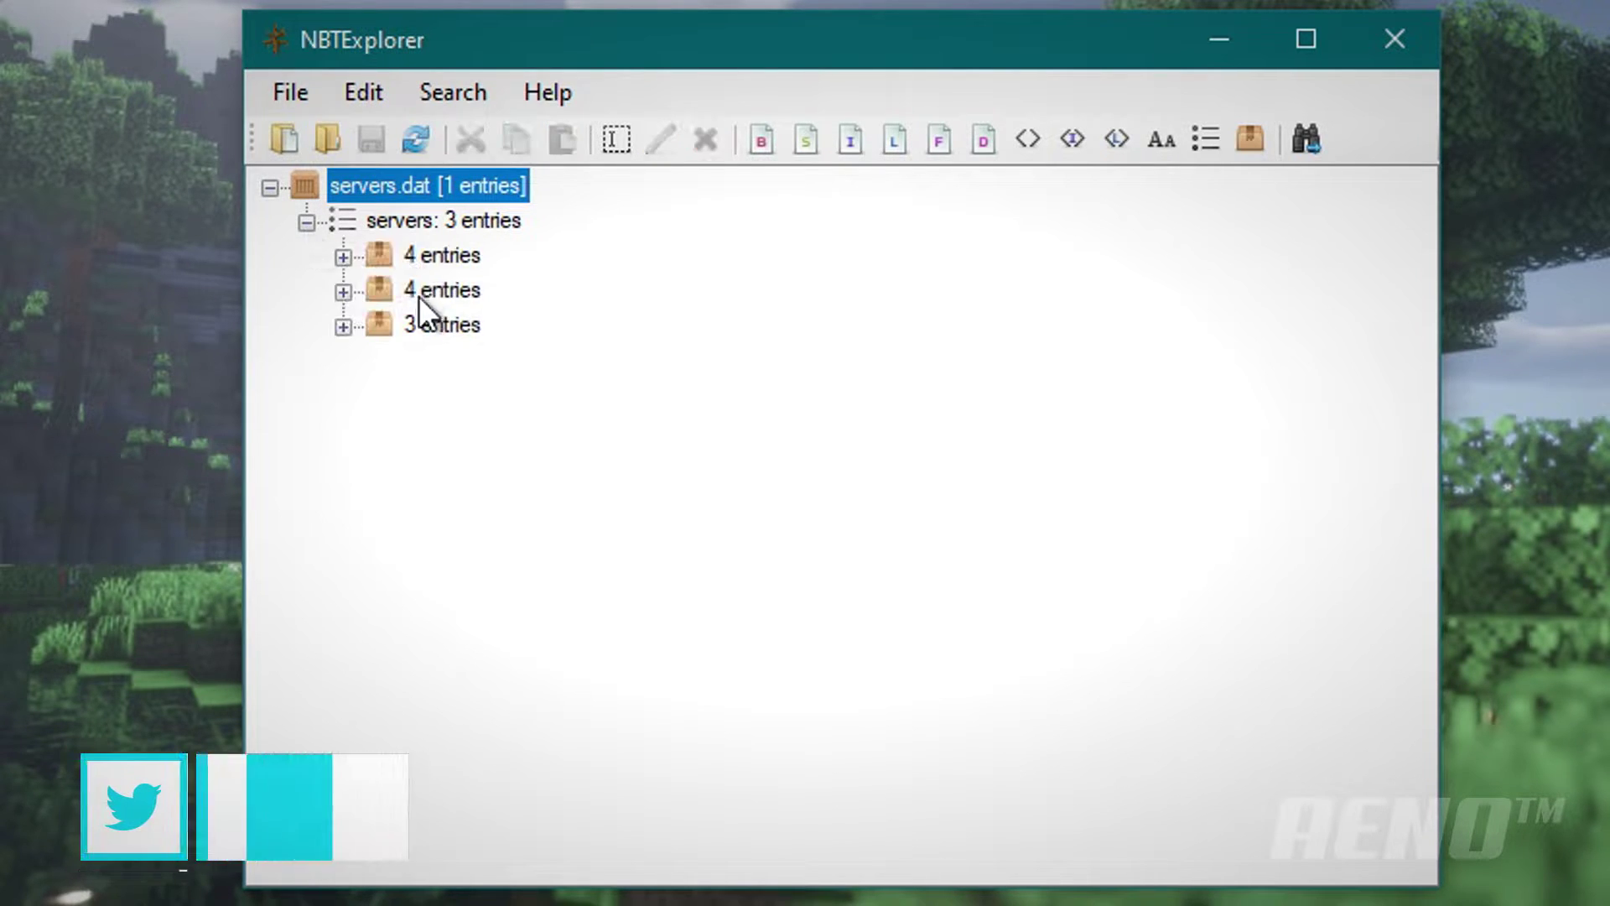
{"action": "left_click", "coordinate": [435, 289]}
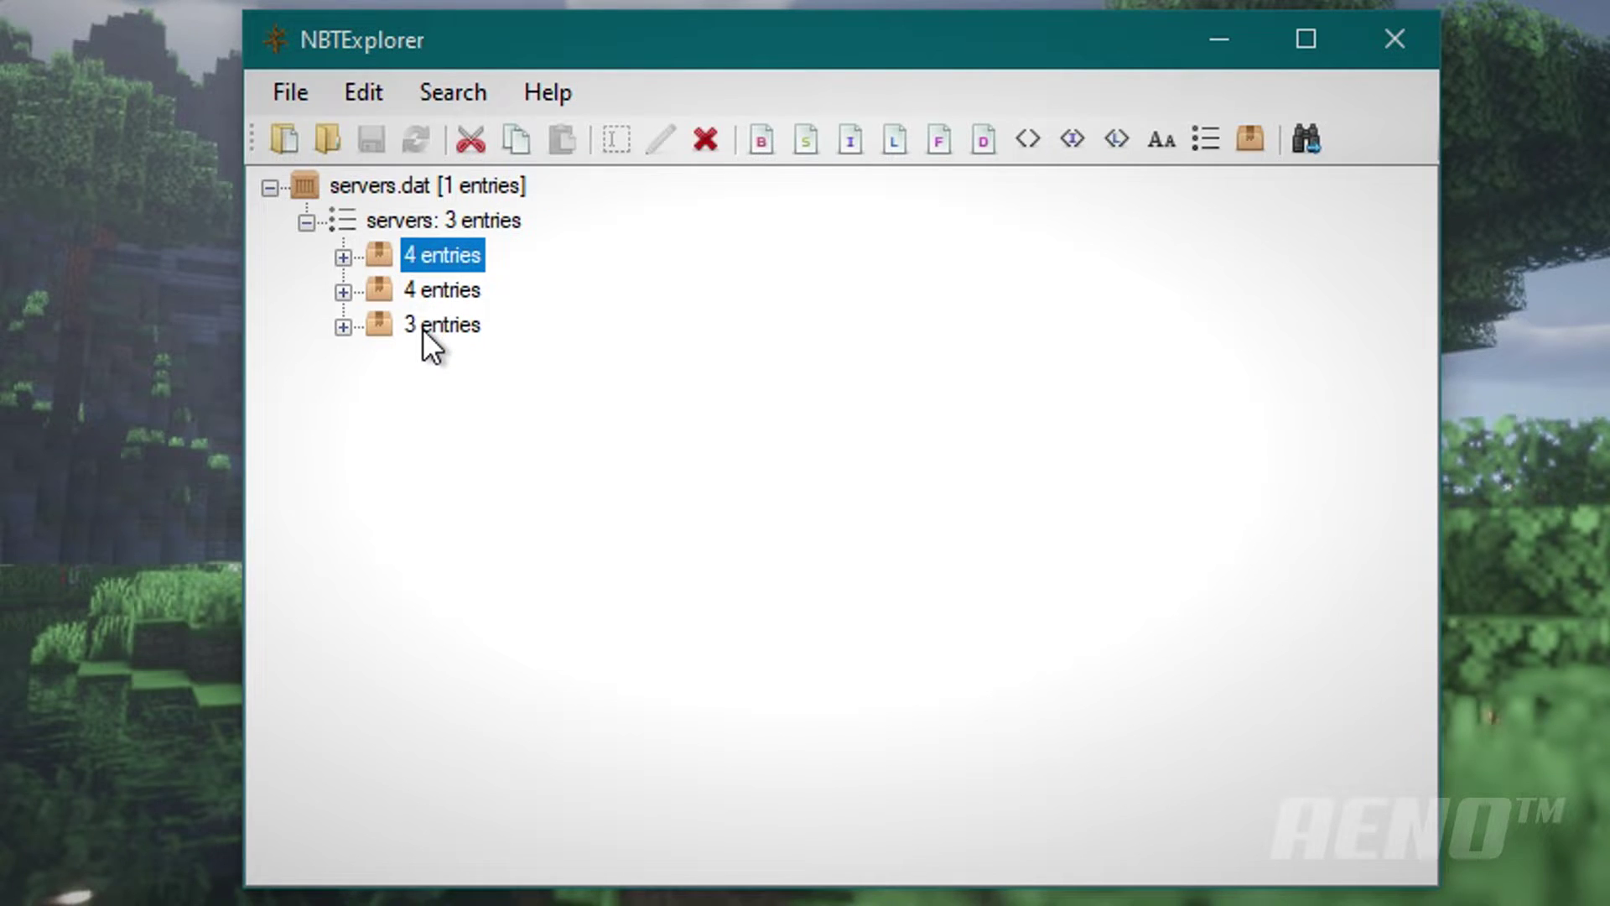
{"action": "left_click", "coordinate": [342, 259]}
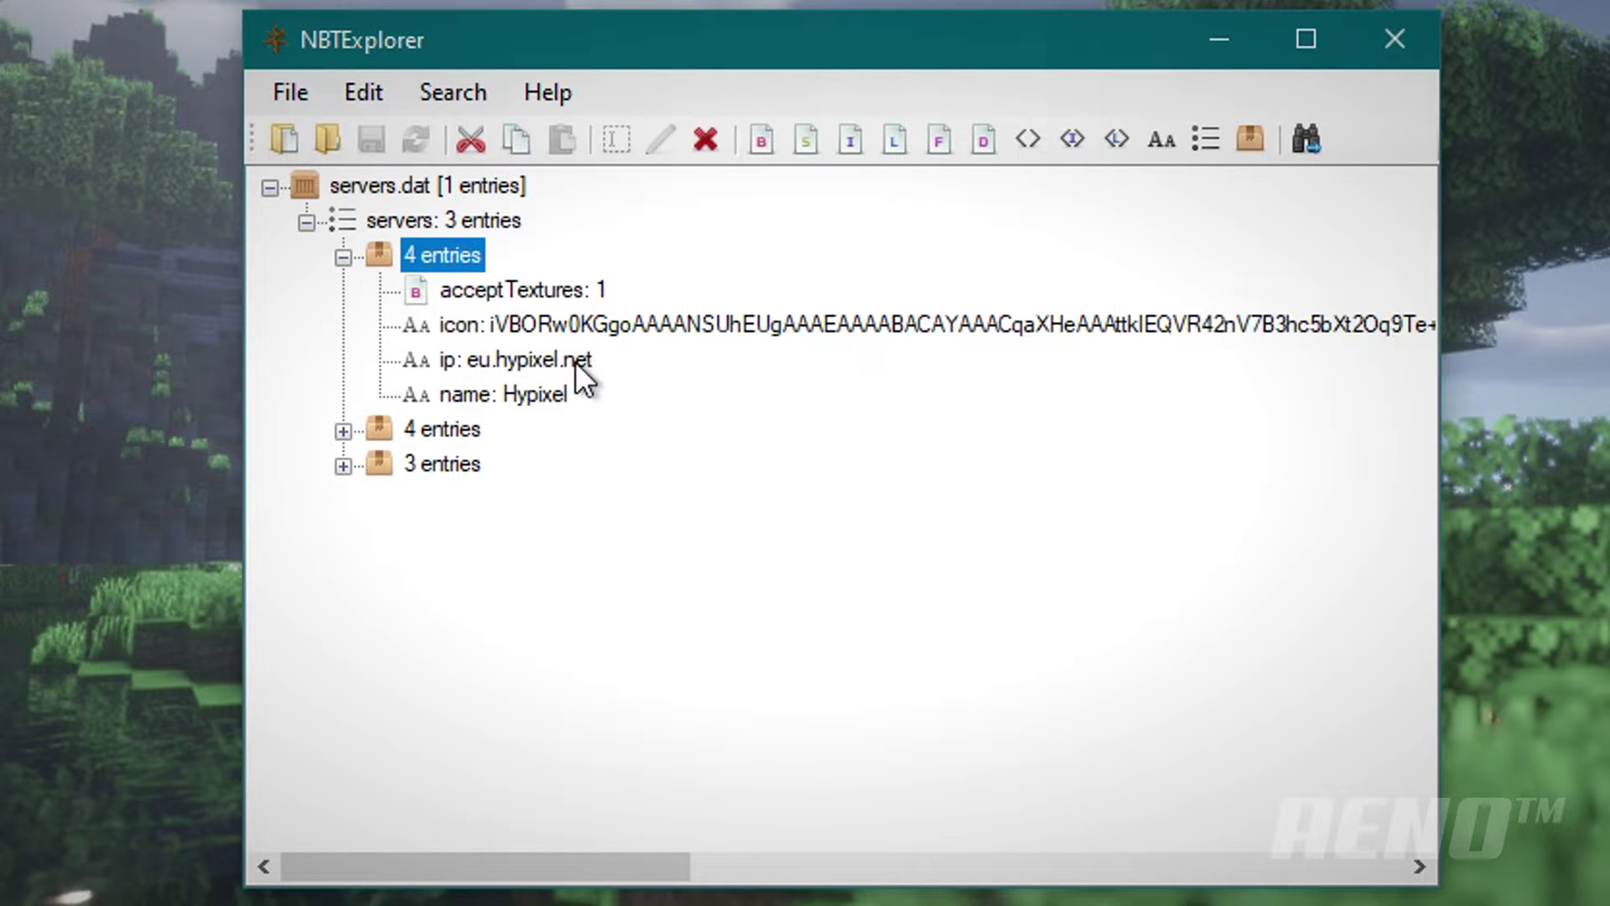
- Open the first server's name for editing and replace its text with a § sign from the clipboard history
{"action": "left_click", "coordinate": [478, 395]}
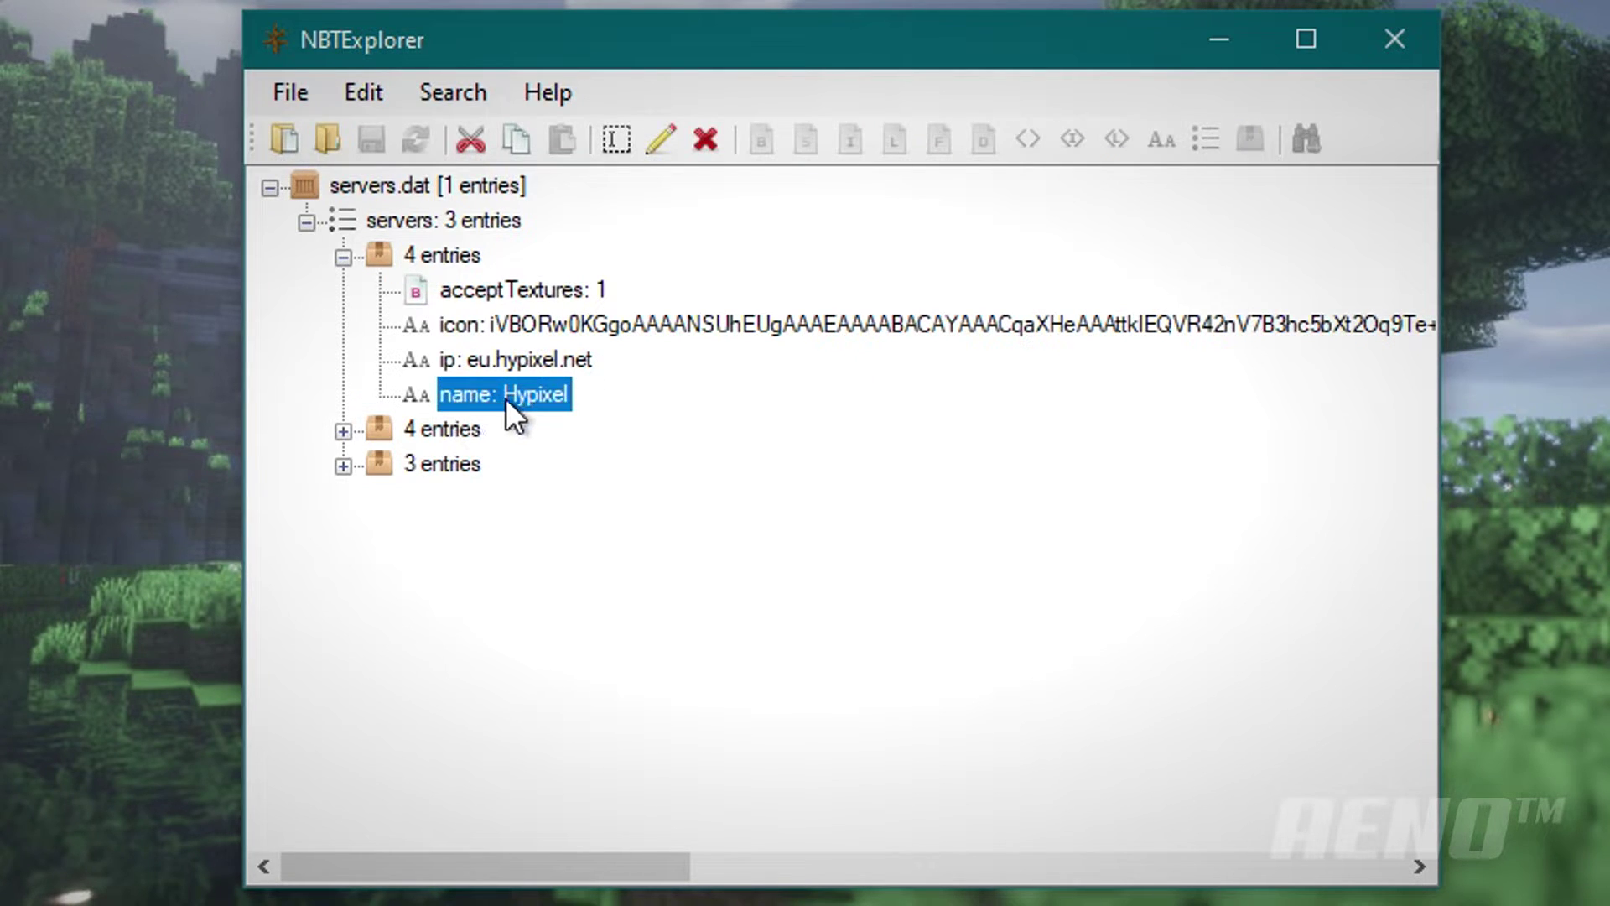
{"action": "double_click", "coordinate": [506, 398]}
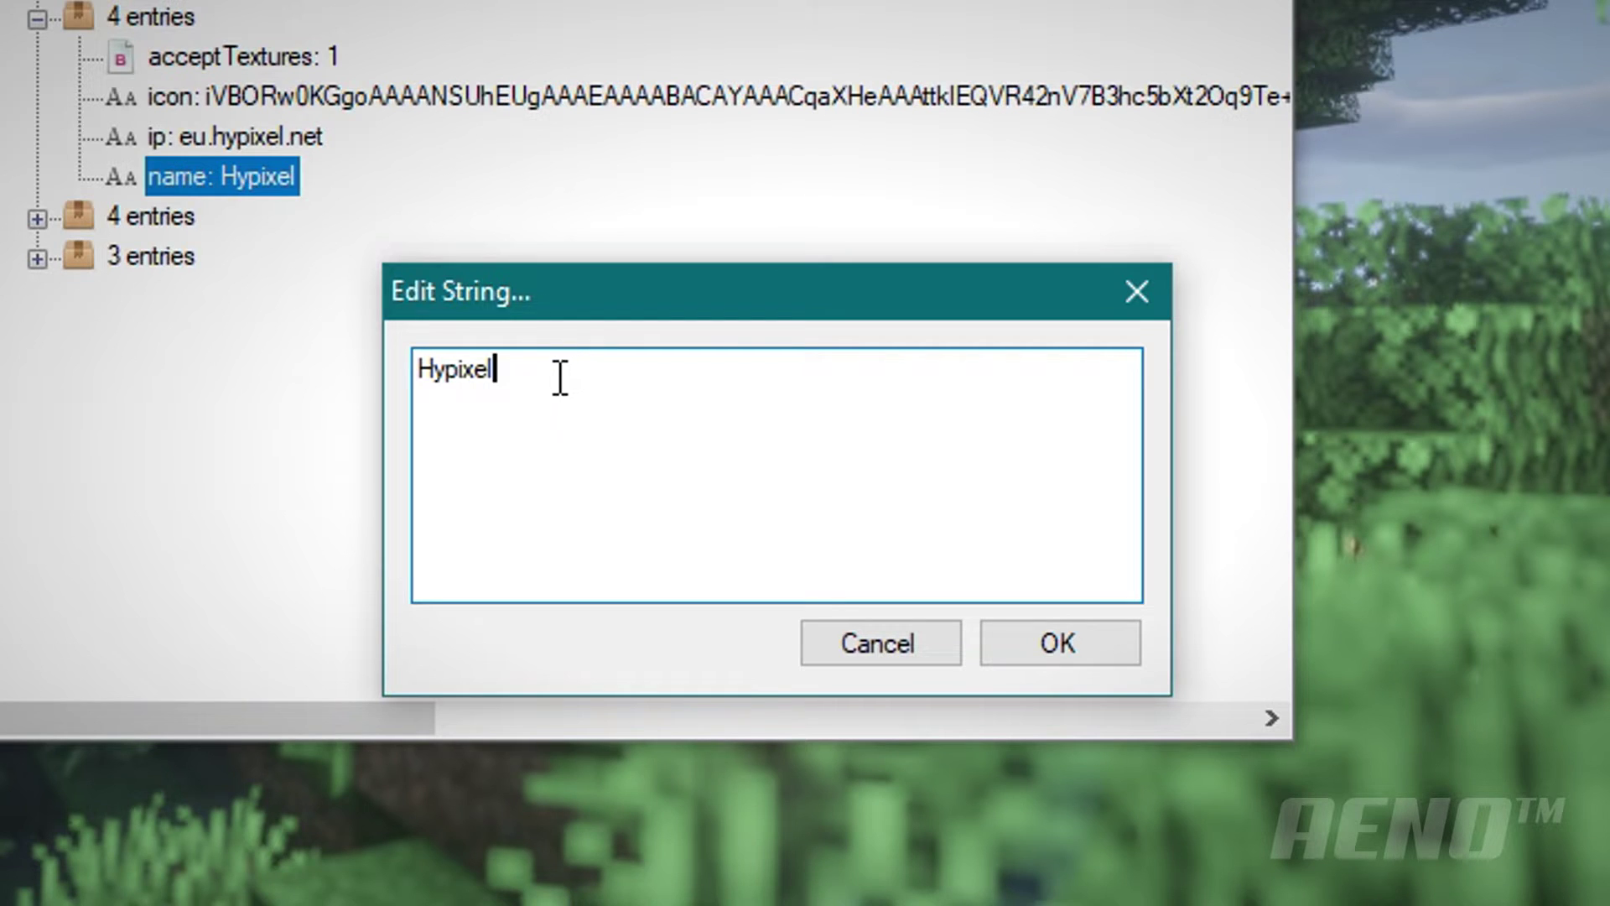
{"action": "key", "text": "ctrl+a"}
{"action": "key", "text": "BackSpace"}
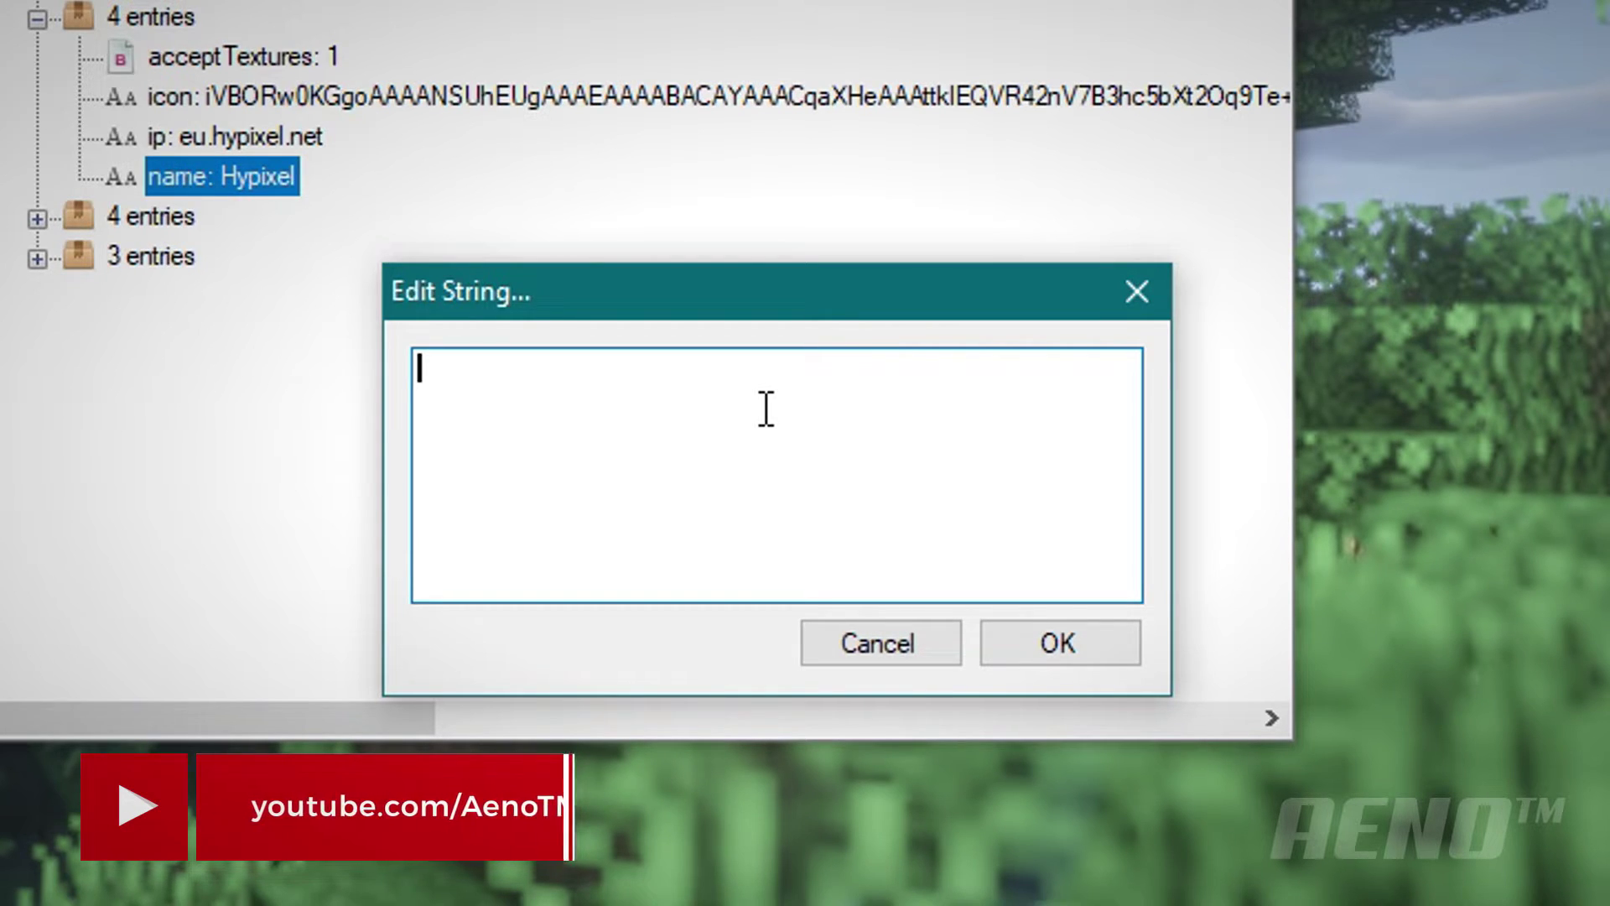
{"action": "key", "text": "super+v"}
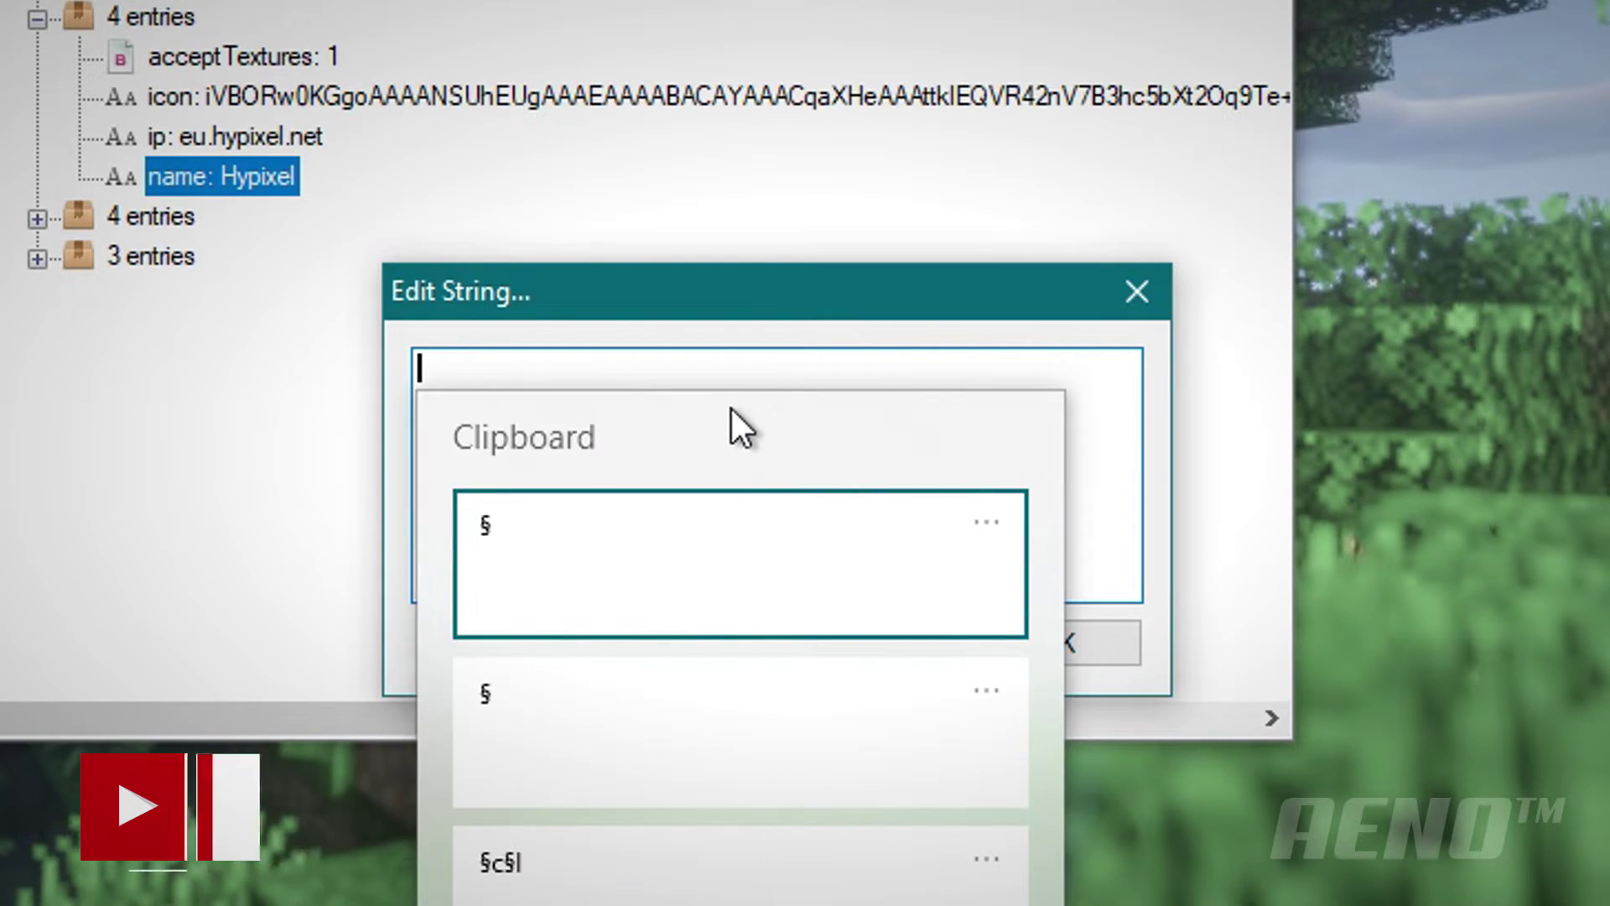
{"action": "left_click", "coordinate": [510, 556]}
{"action": "left_click", "coordinate": [489, 453]}
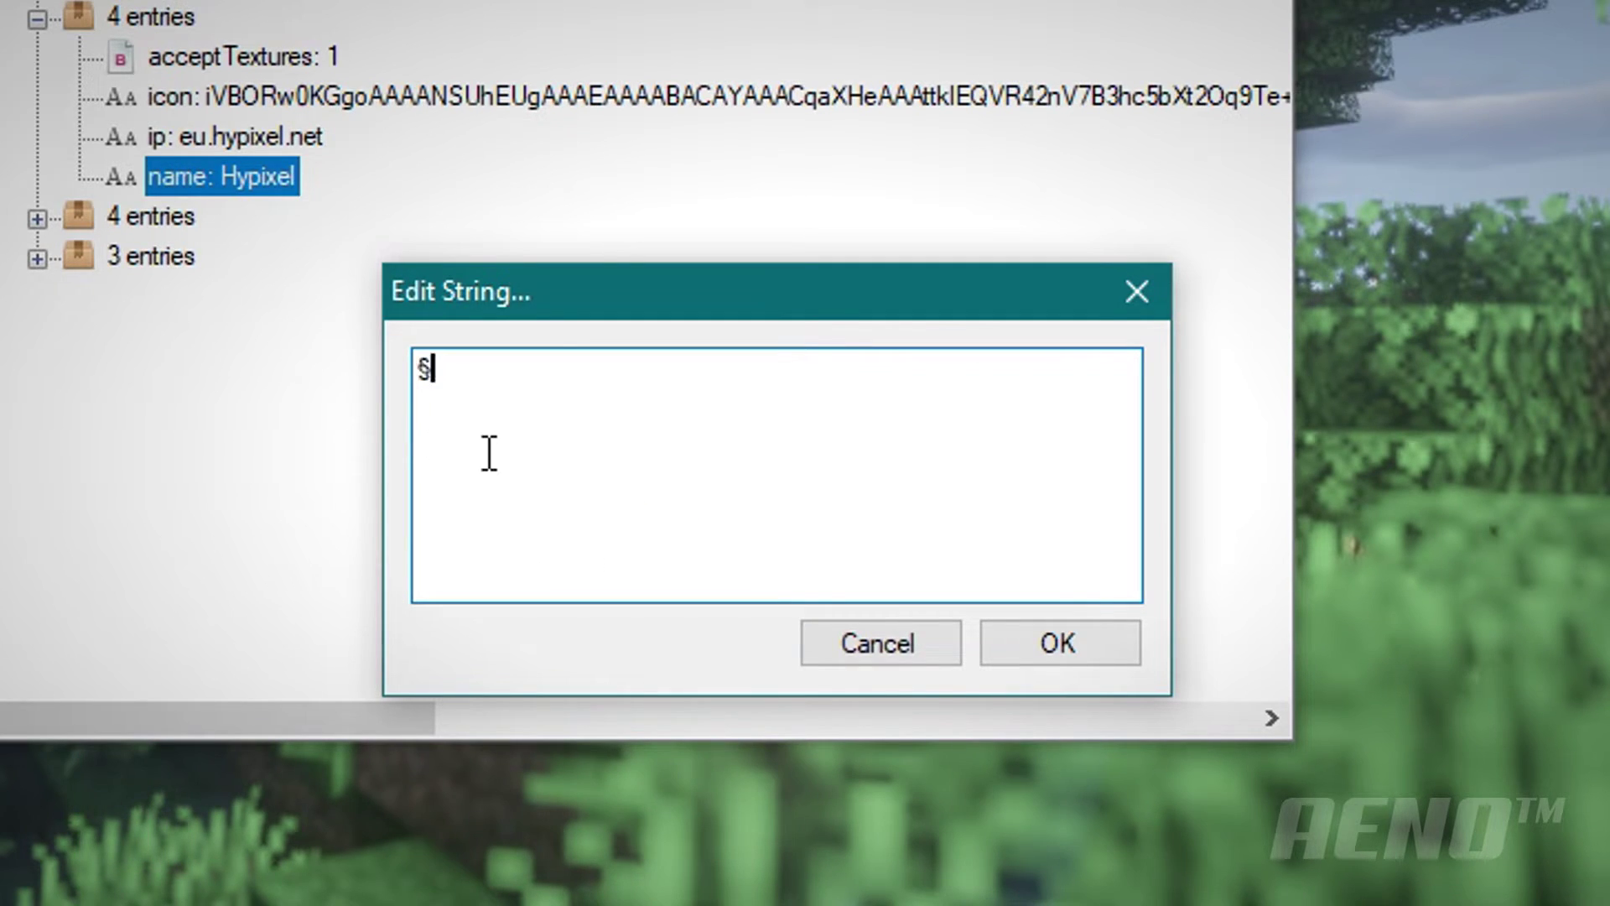
- Set the first server's name to §c§lHypixel and save servers.dat
{"action": "left_click_drag", "start_coordinate": [438, 456], "coordinate": [423, 460]}
{"action": "left_click", "coordinate": [423, 459]}
{"action": "key", "text": "BackSpace"}
{"action": "type", "text": "§c§l"}
{"action": "key", "text": "Right"}
{"action": "key", "text": "Right"}
{"action": "key", "text": "Right"}
{"action": "type", "text": "Hypixel"}
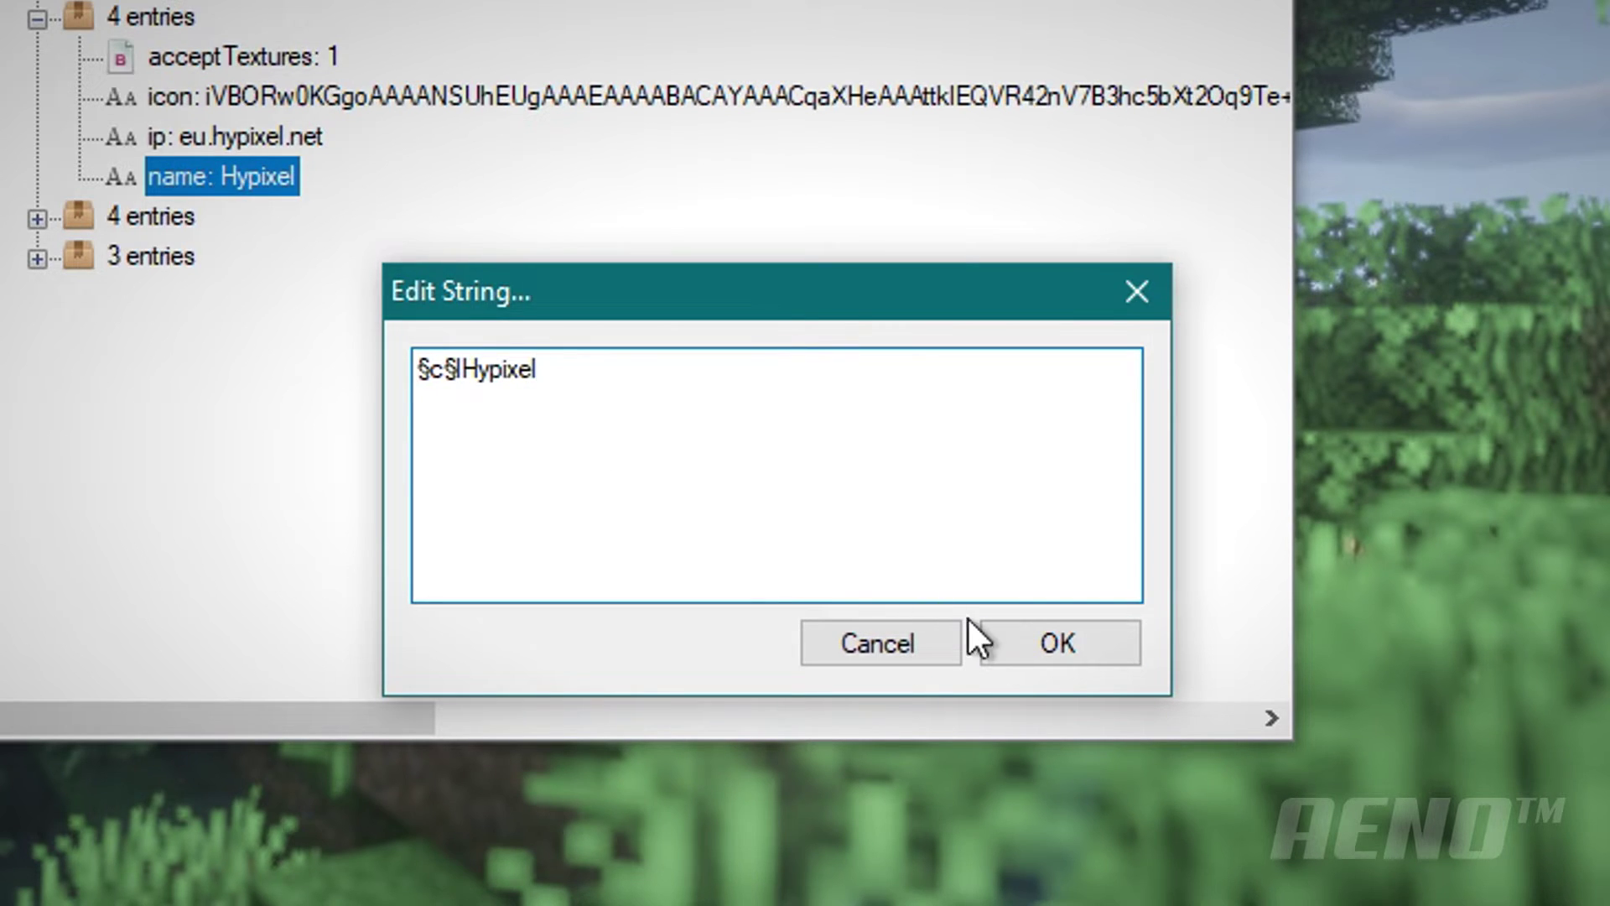
{"action": "left_click", "coordinate": [1049, 647]}
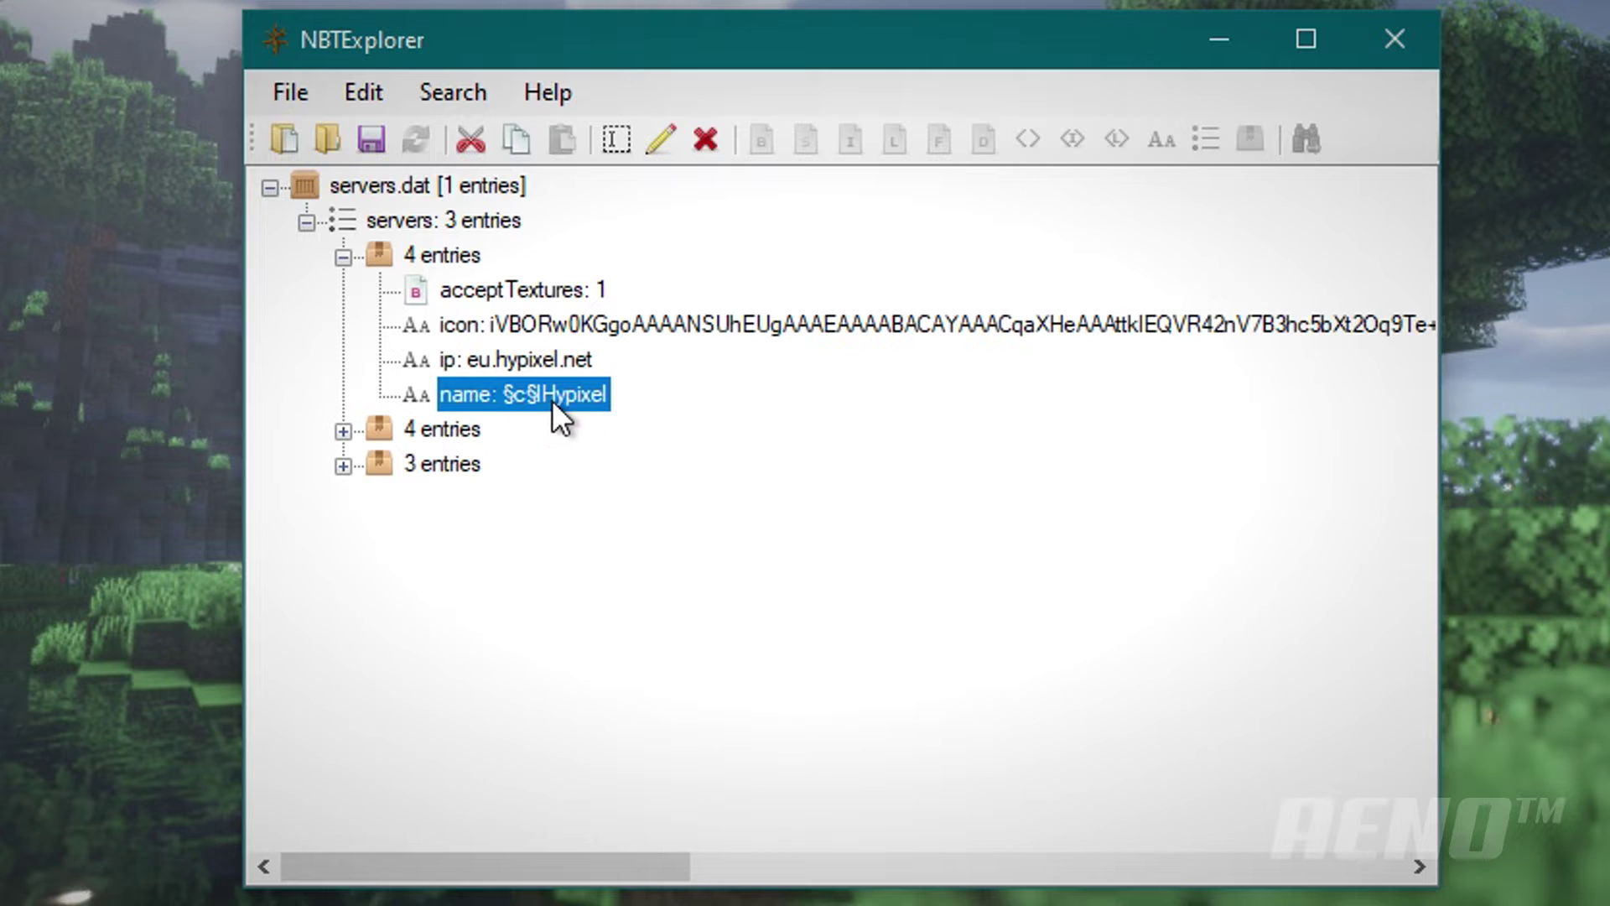
{"action": "left_click", "coordinate": [374, 140]}
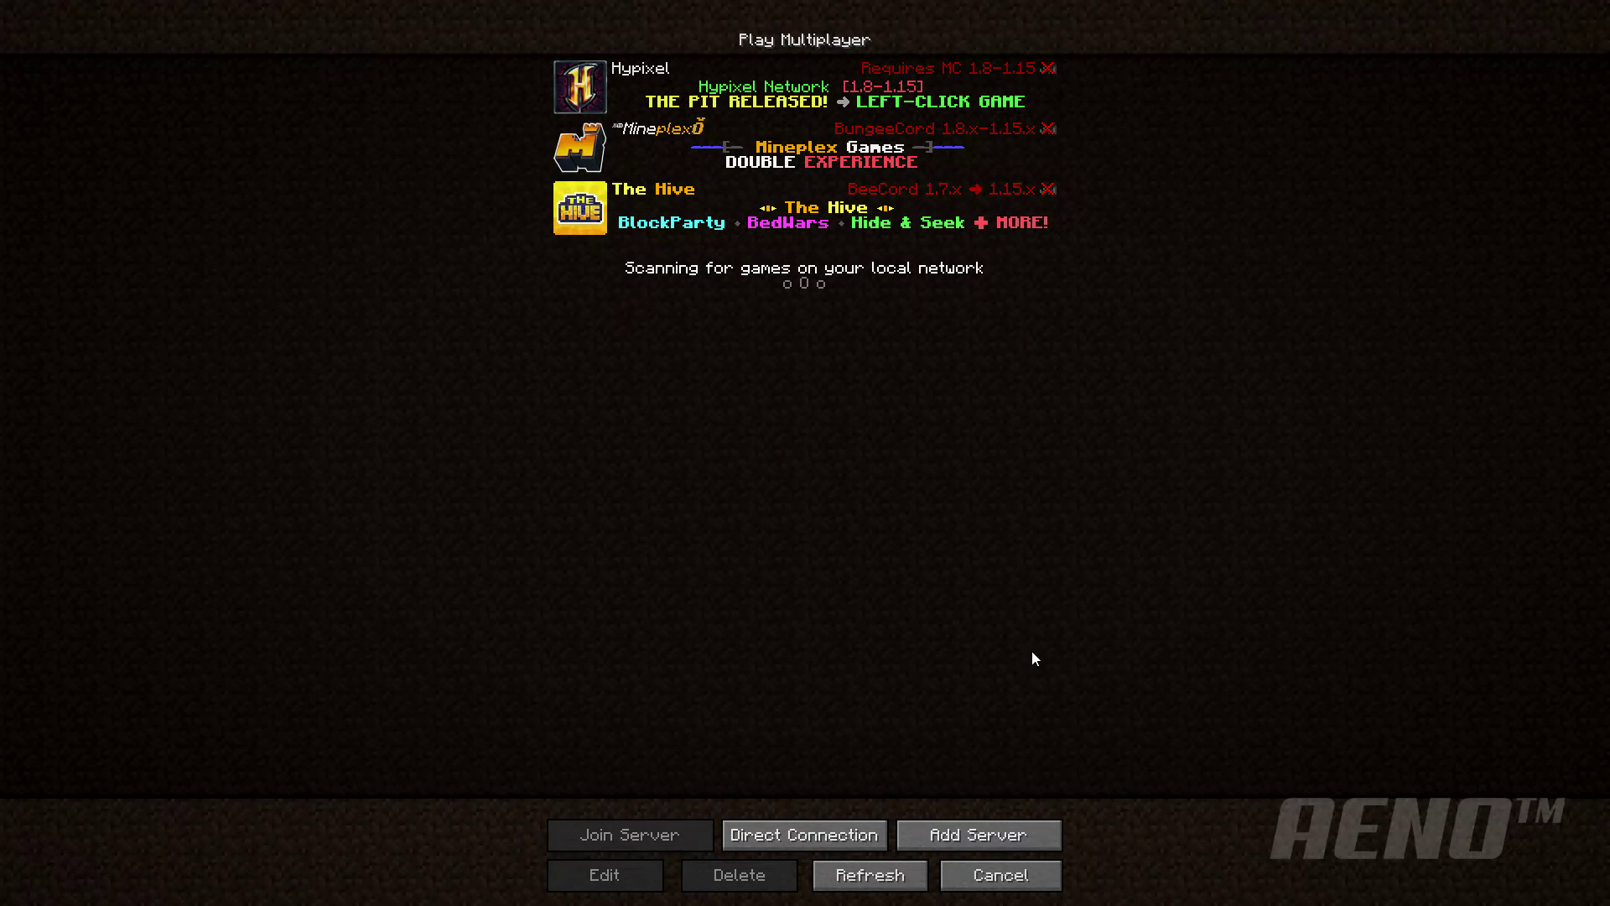
- Leave and reopen the multiplayer server list in Minecraft to reload it, and close NBTExplorer
{"action": "left_click", "coordinate": [1052, 875]}
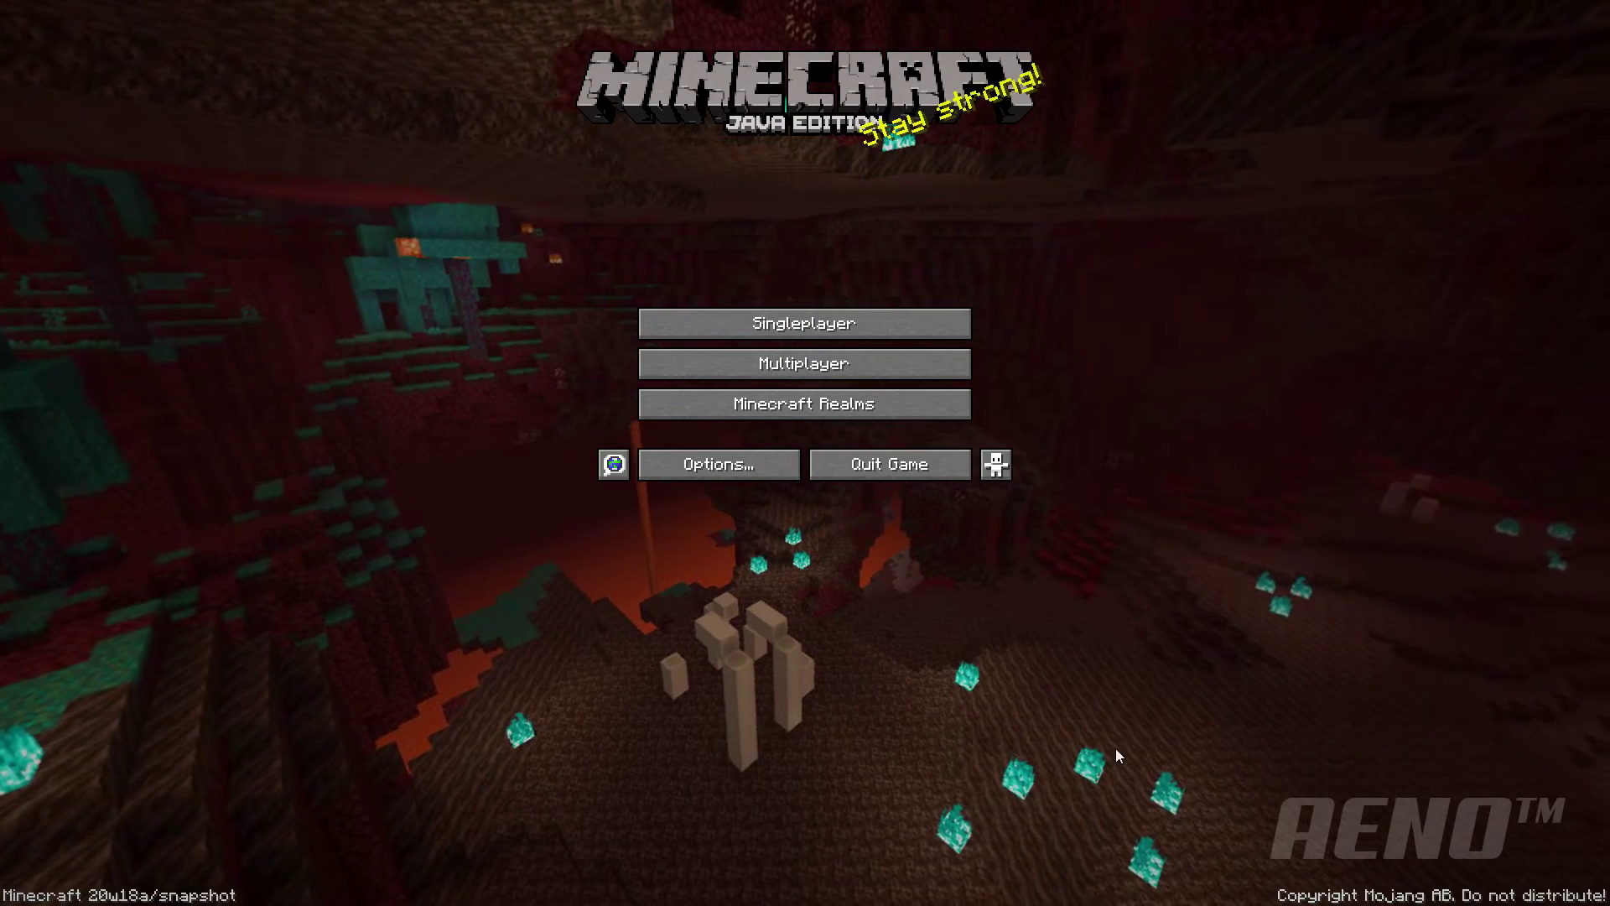
{"action": "left_click", "coordinate": [924, 362]}
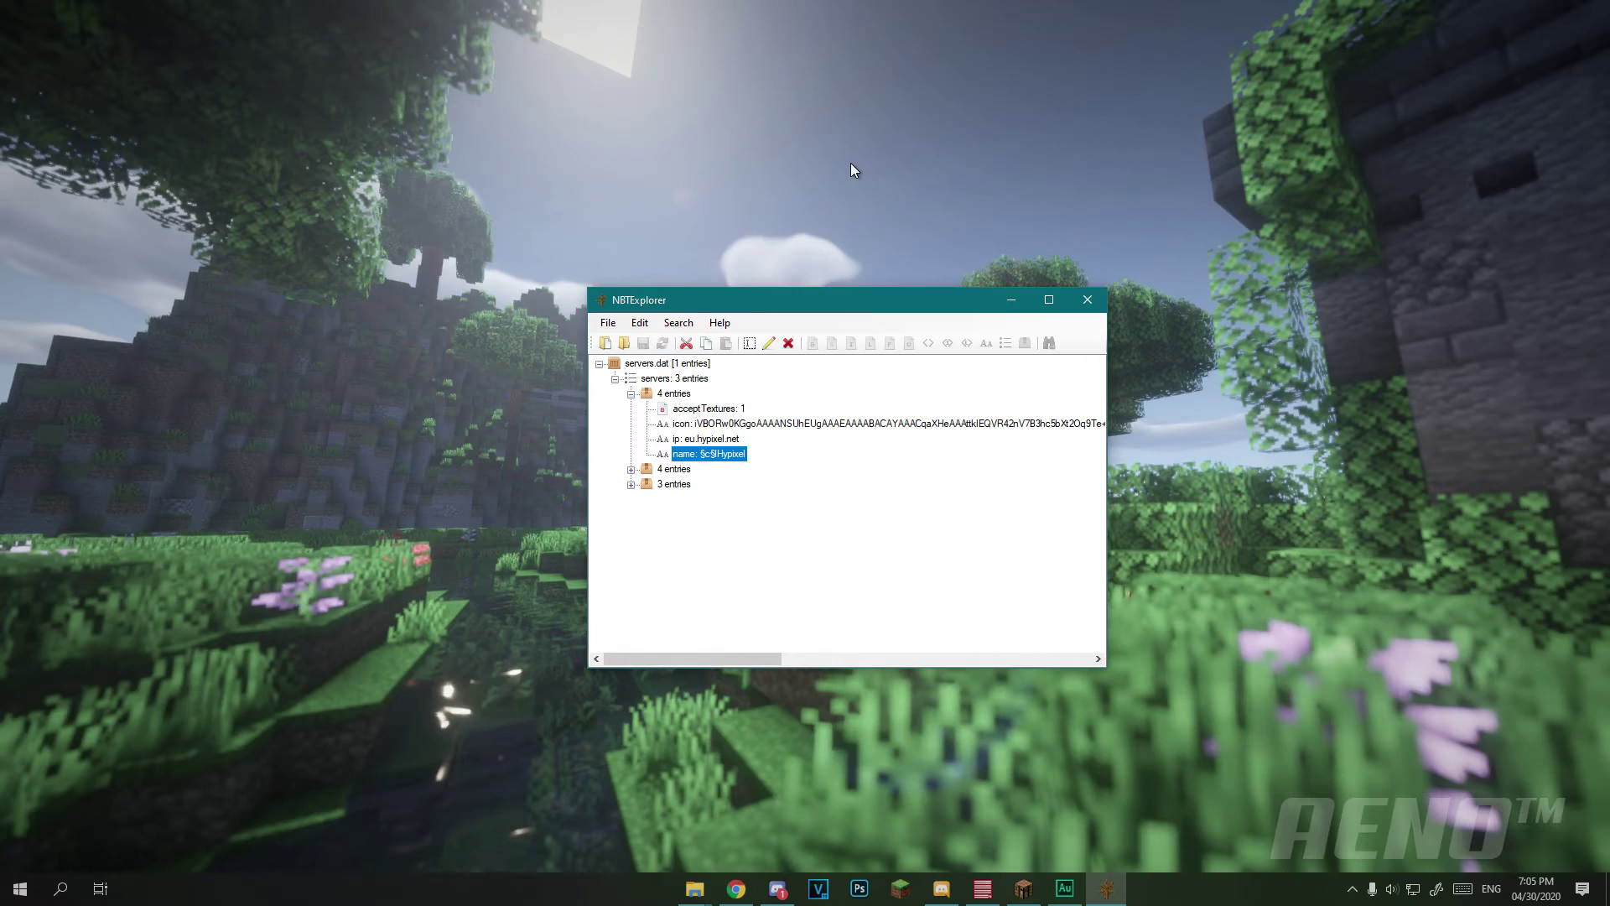
{"action": "left_click", "coordinate": [1085, 301]}
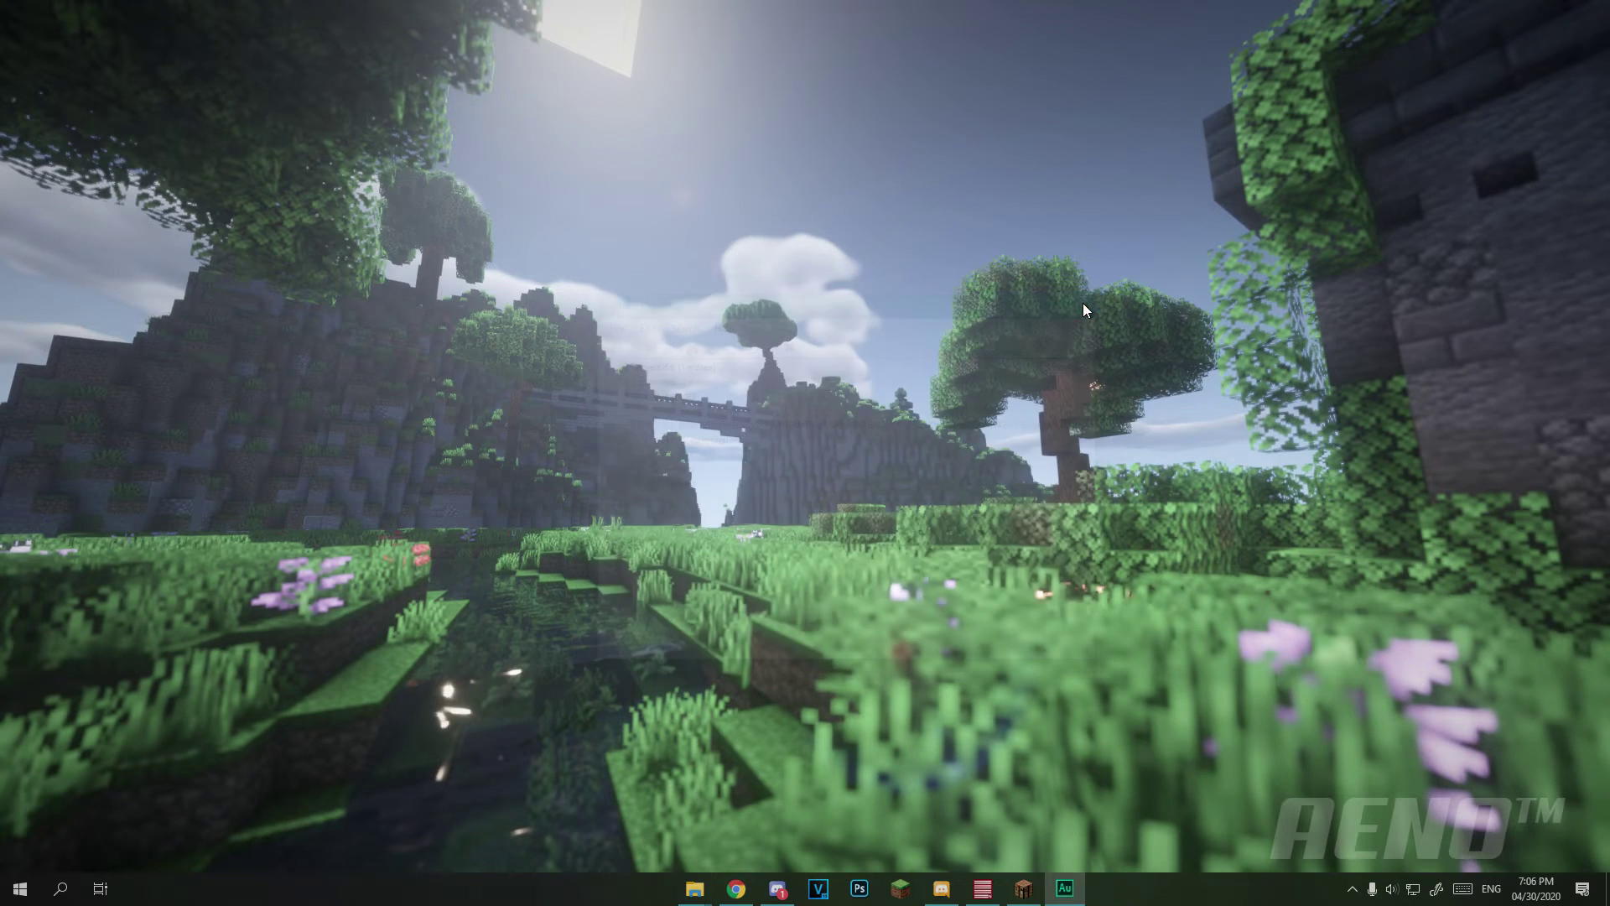